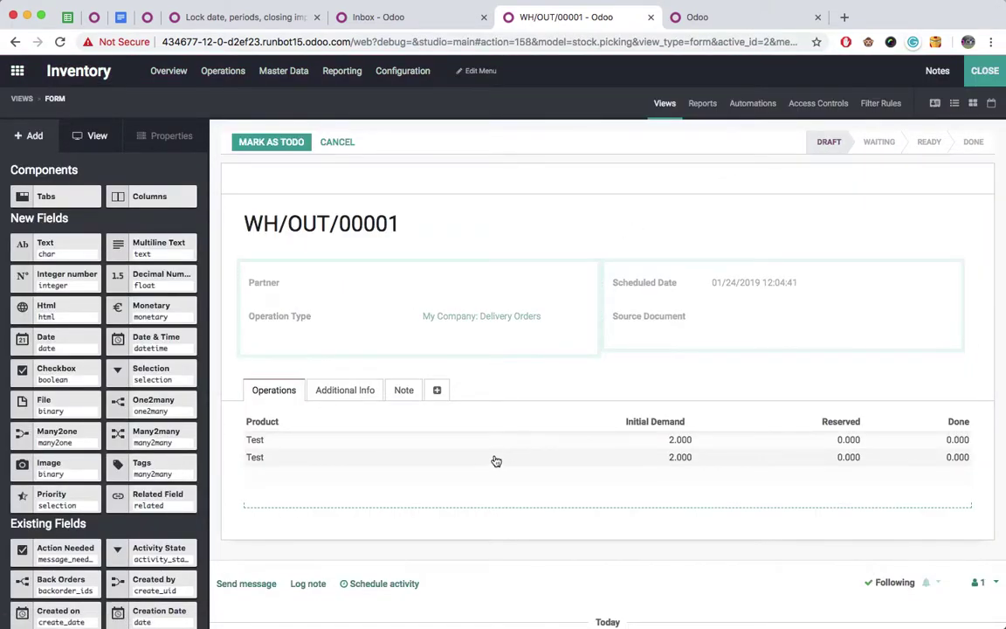
# Step: Open the form subview of the operations lines and add a related field between Product and Initial Demand
pyautogui.click(496, 460)
pyautogui.click(636, 463)
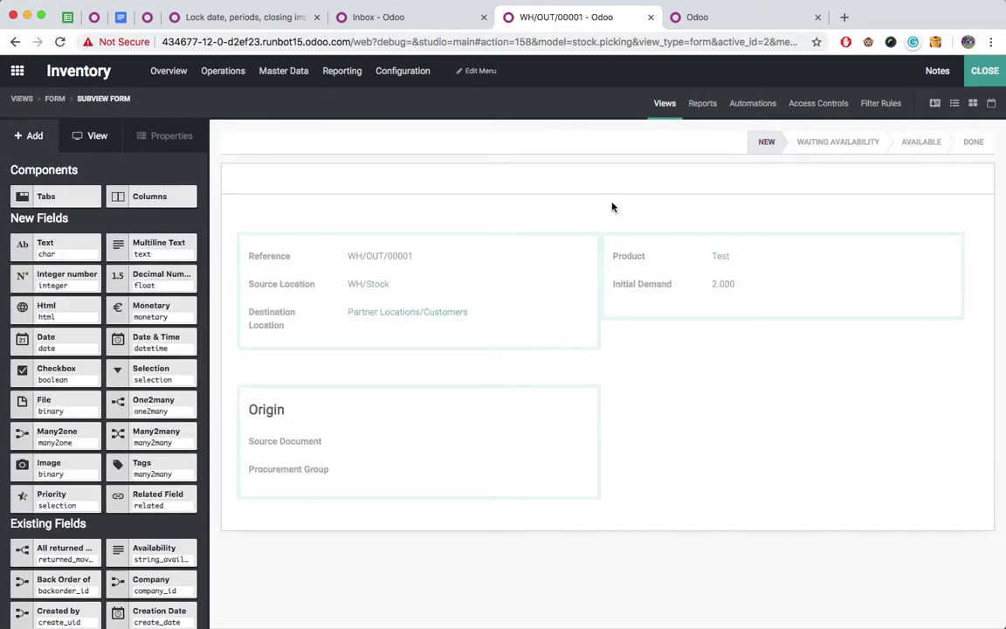
pyautogui.moveTo(151, 505); pyautogui.dragTo(673, 302)
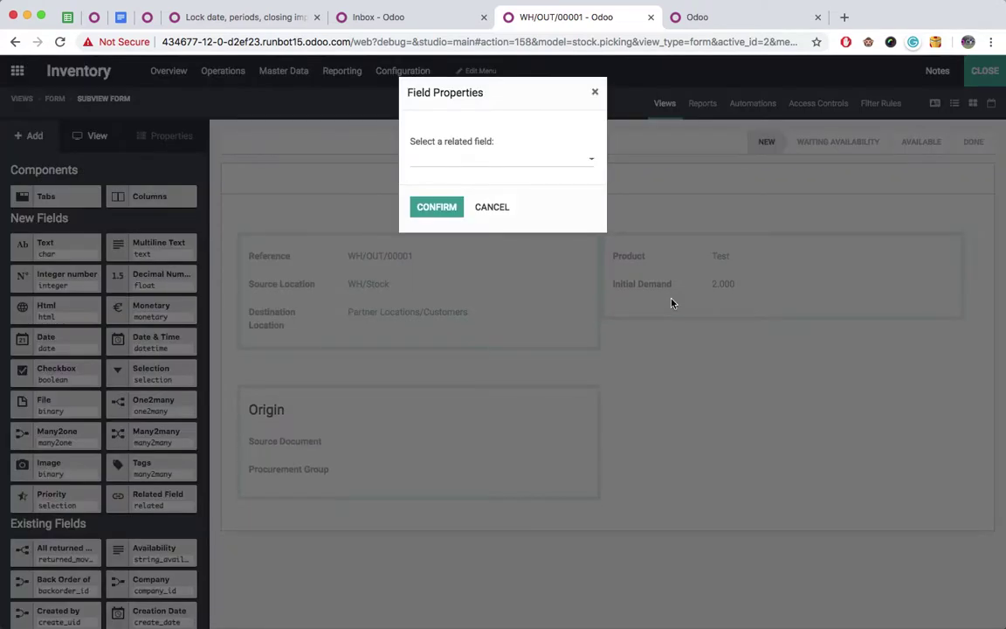
# Step: Link the new related field to the Weight field of Product and confirm its creation
pyautogui.click(491, 168)
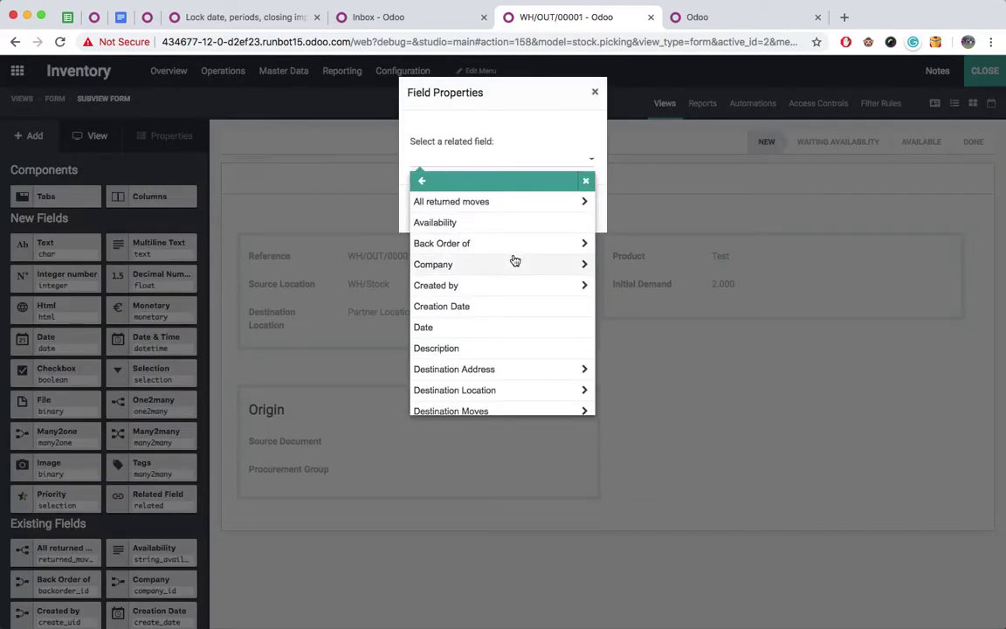
pyautogui.scroll(-1, 513, 260)
pyautogui.scroll(-2, 514, 260)
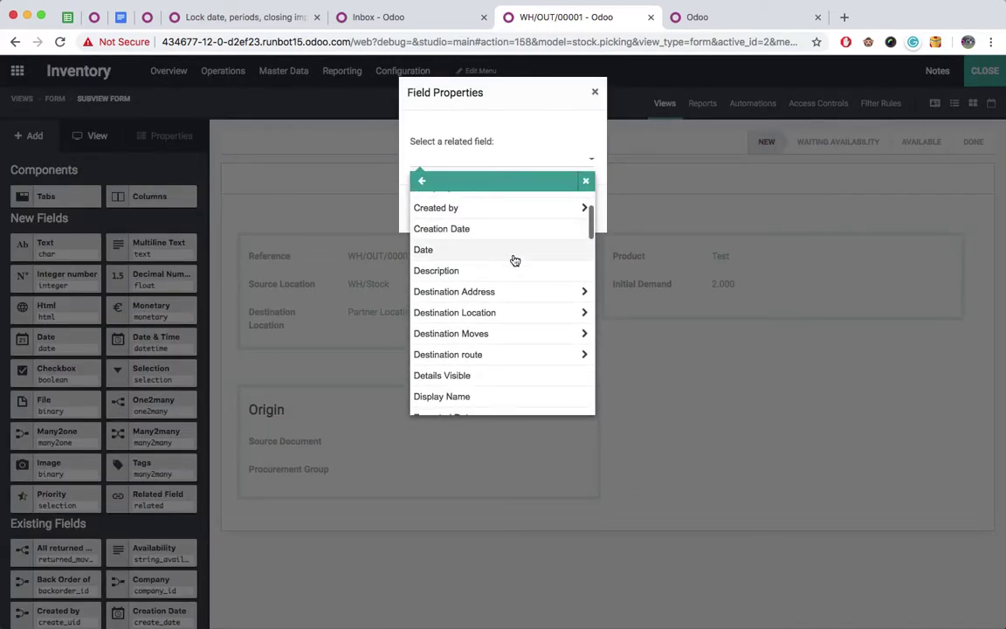
pyautogui.scroll(-6, 514, 260)
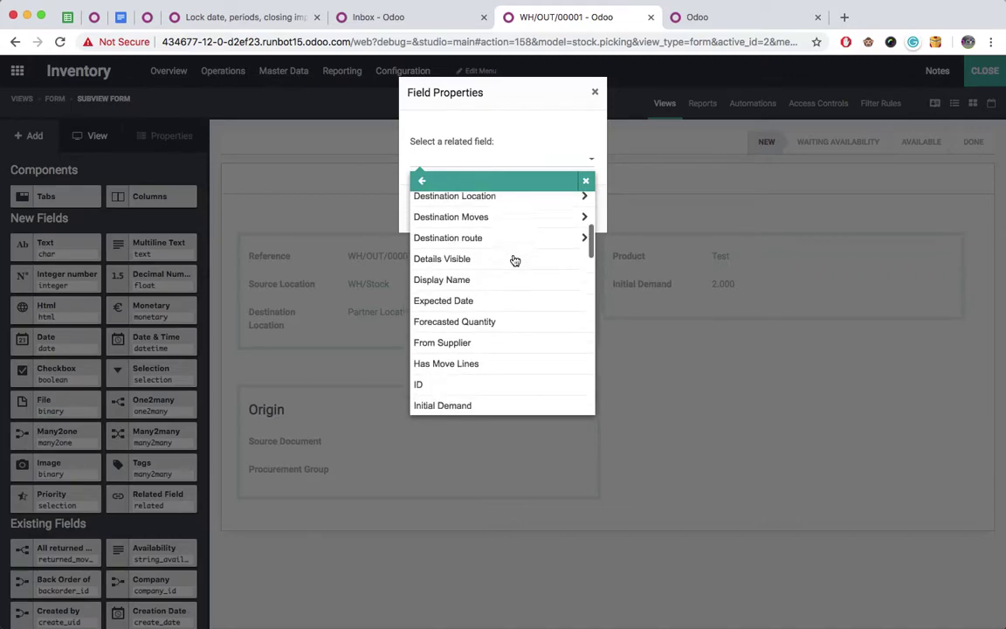
pyautogui.scroll(-4, 514, 260)
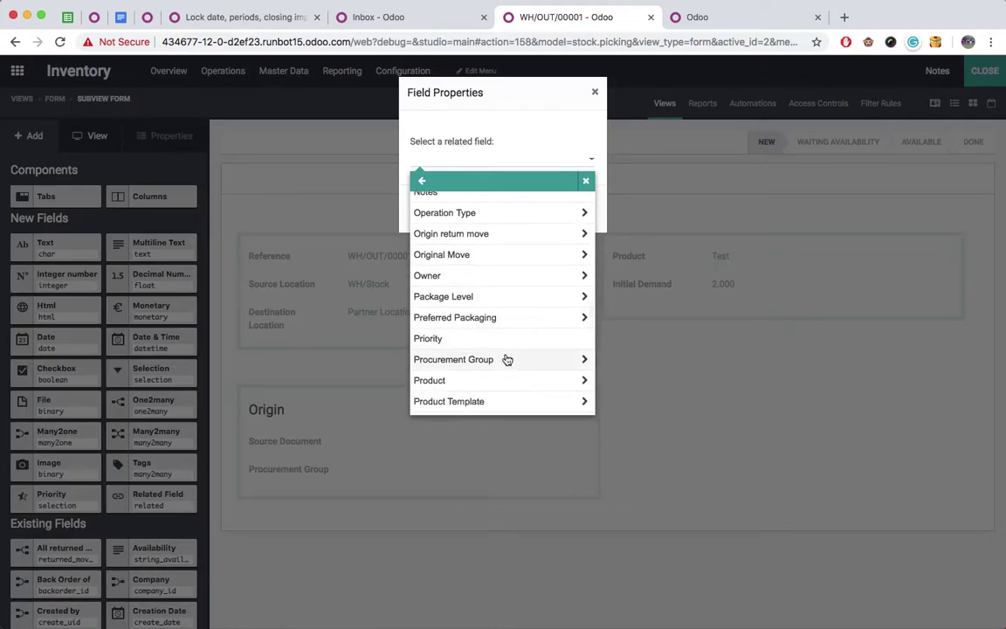
pyautogui.click(504, 382)
pyautogui.scroll(-10, 501, 264)
pyautogui.scroll(-5, 501, 263)
pyautogui.click(439, 386)
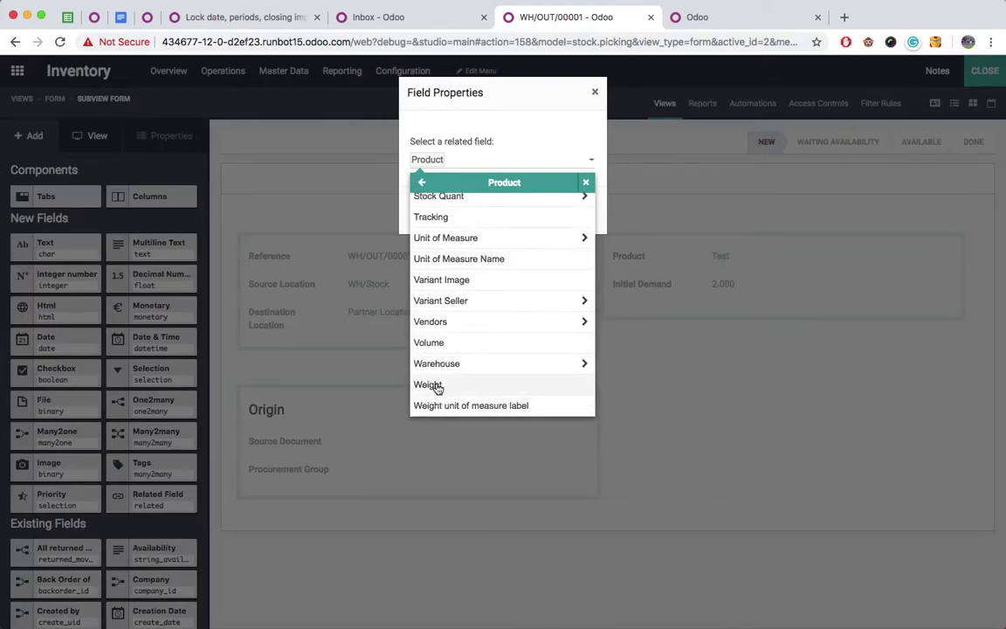
pyautogui.click(434, 212)
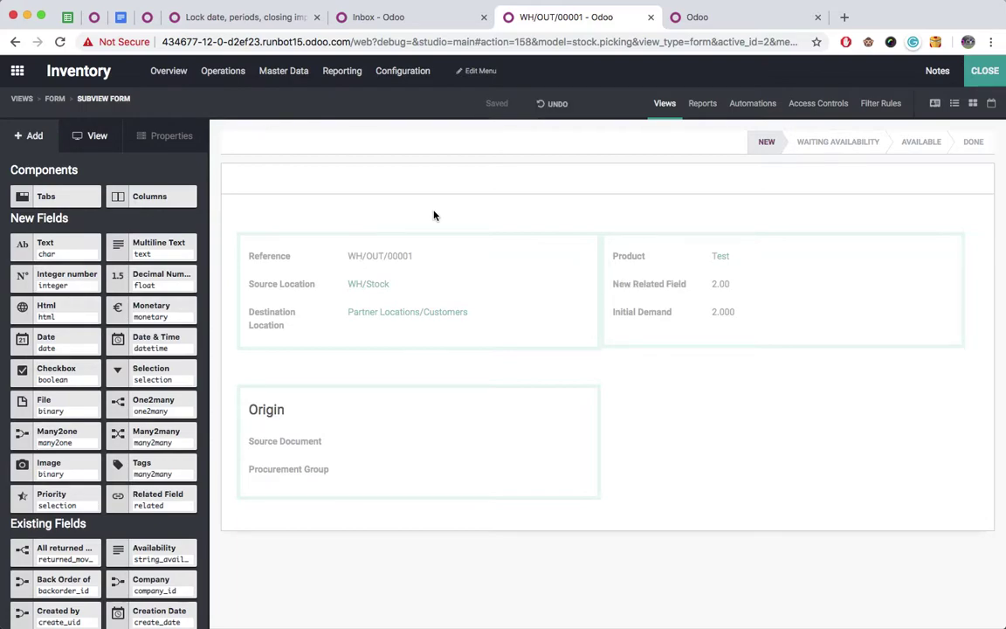
# Step: Label the new related field "Product Weight" and select its technical name
pyautogui.click(655, 287)
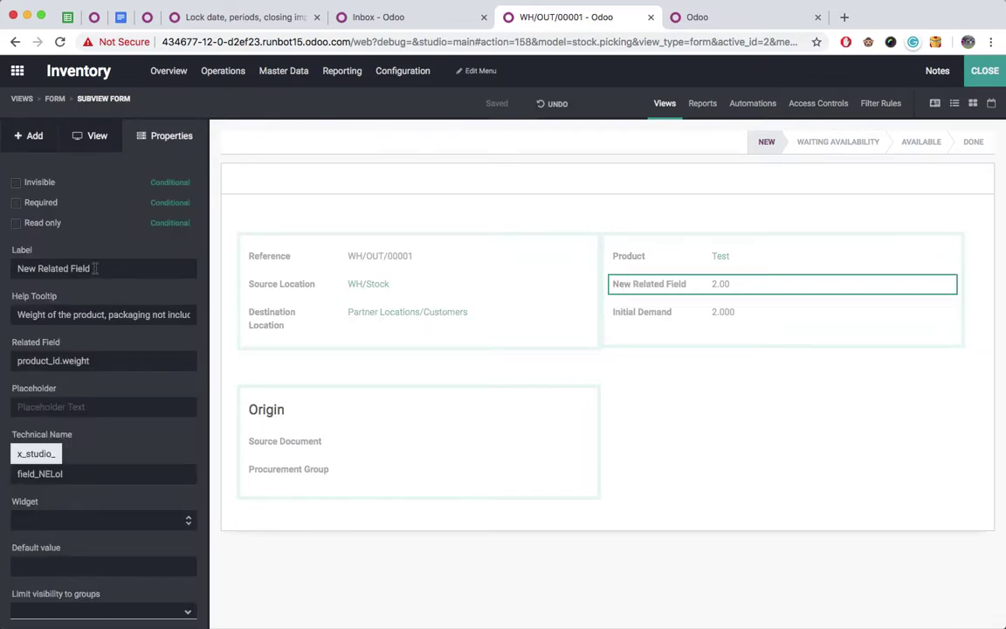
pyautogui.moveTo(94, 269); pyautogui.dragTo(3, 260)
pyautogui.write('Product Weight')
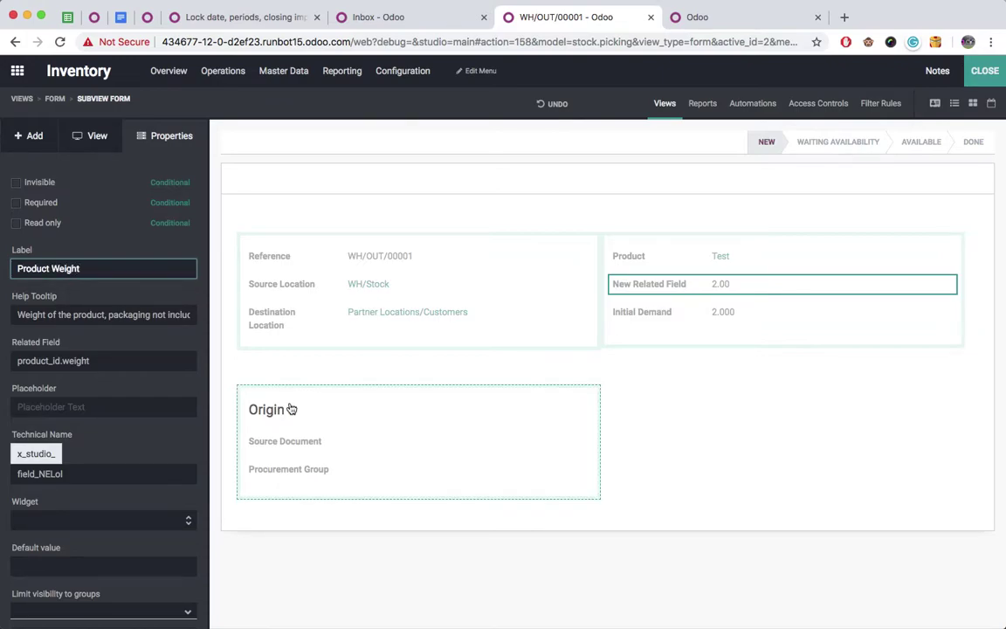
pyautogui.click(727, 410)
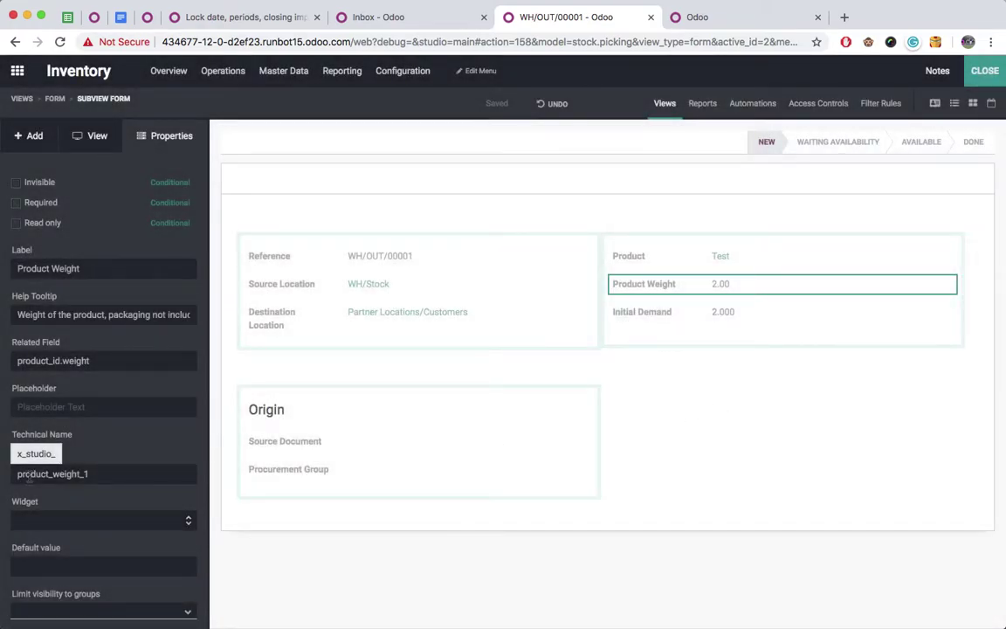
pyautogui.moveTo(93, 473); pyautogui.dragTo(16, 474)
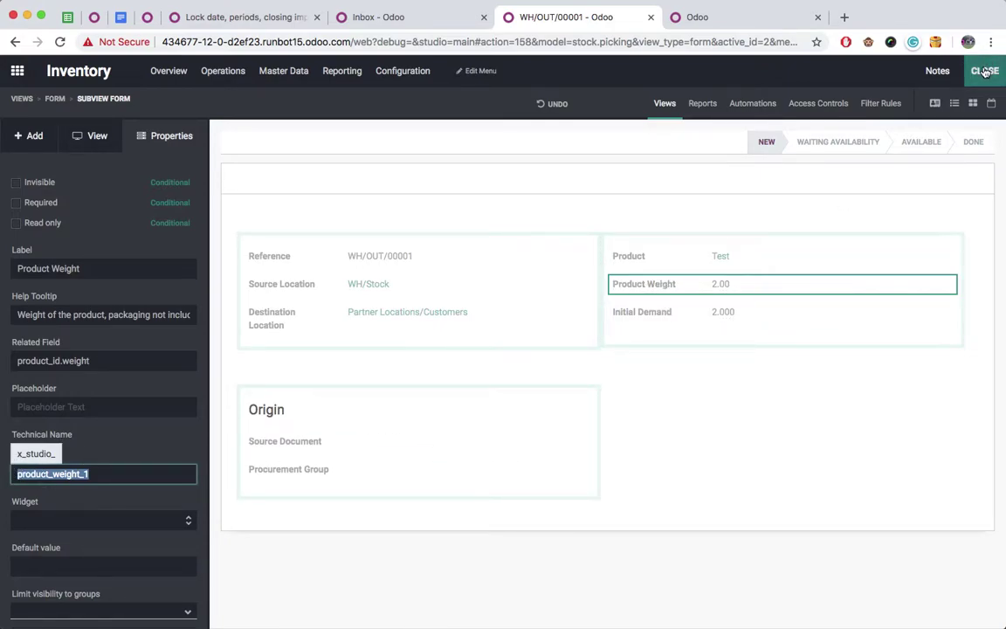
# Step: Add the existing Product Weight field x_studio_product_weight_1 to the operations list subview, between Product and Done, and show its properties
pyautogui.click(68, 100)
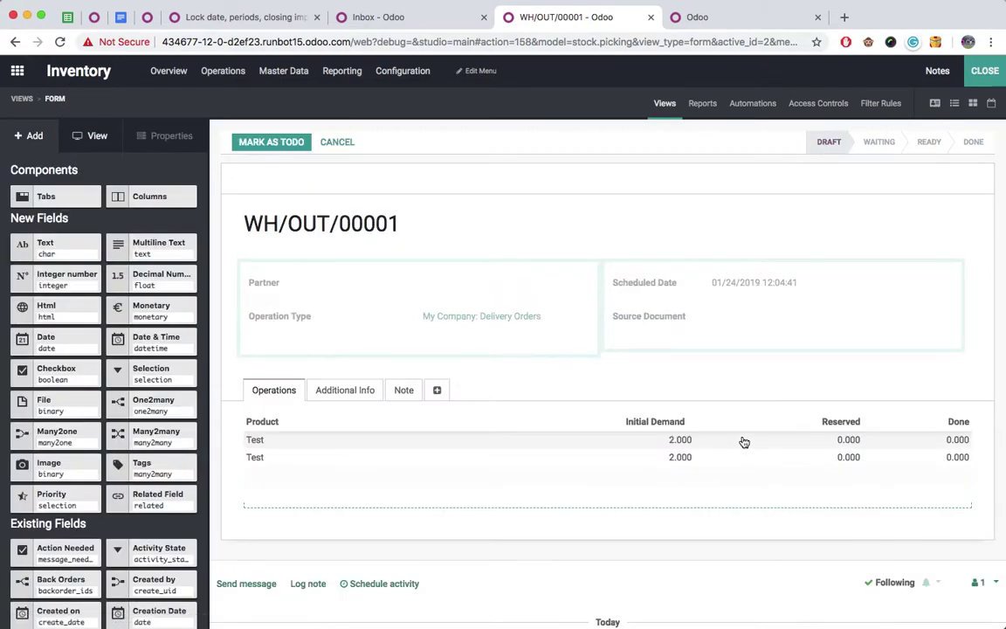
pyautogui.click(568, 467)
pyautogui.click(560, 463)
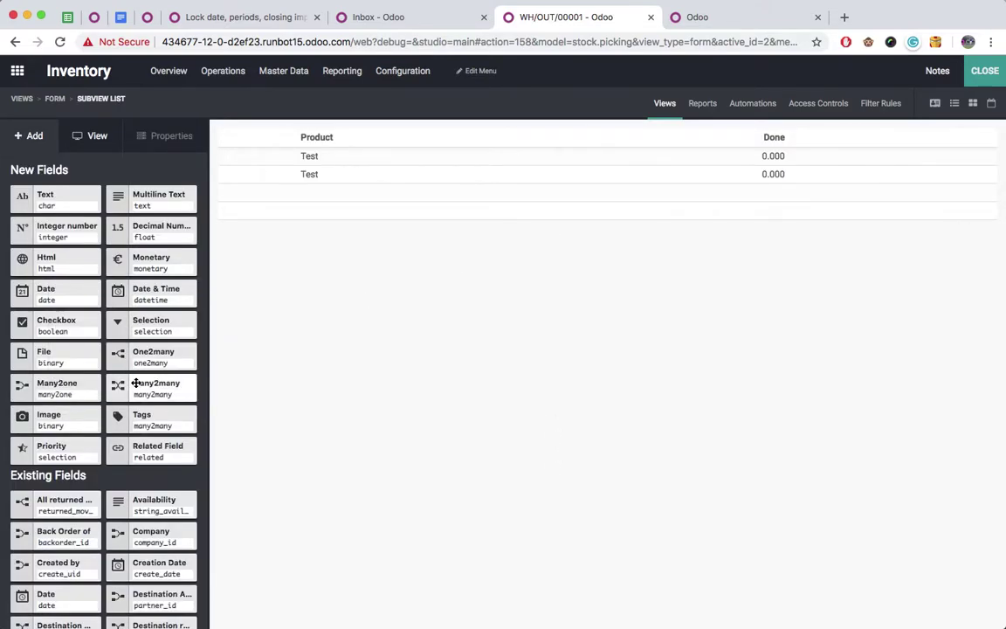
pyautogui.scroll(-10, 137, 393)
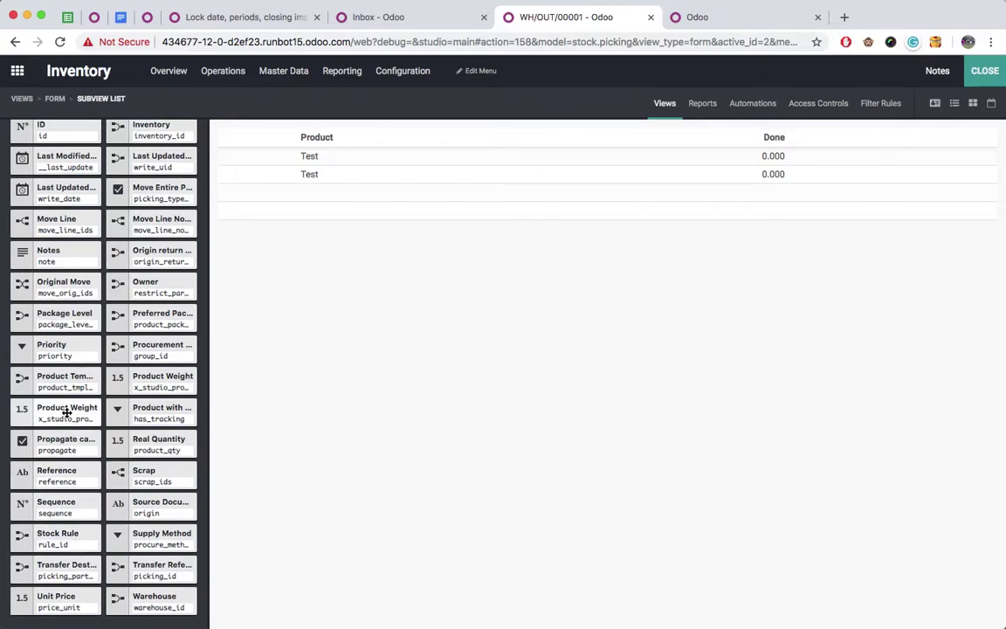
pyautogui.moveTo(66, 412); pyautogui.dragTo(625, 152)
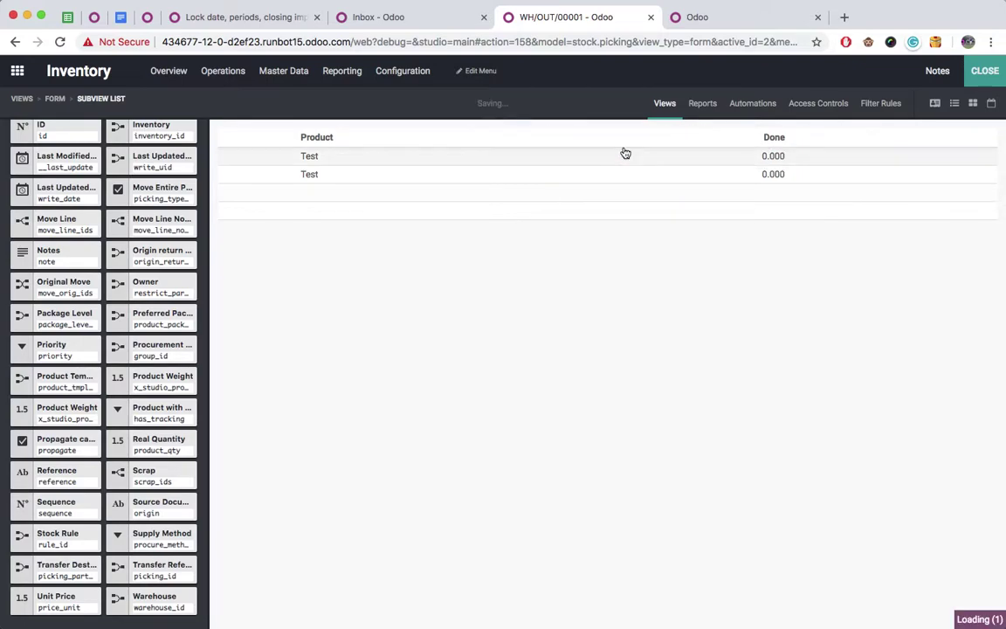
pyautogui.click(677, 141)
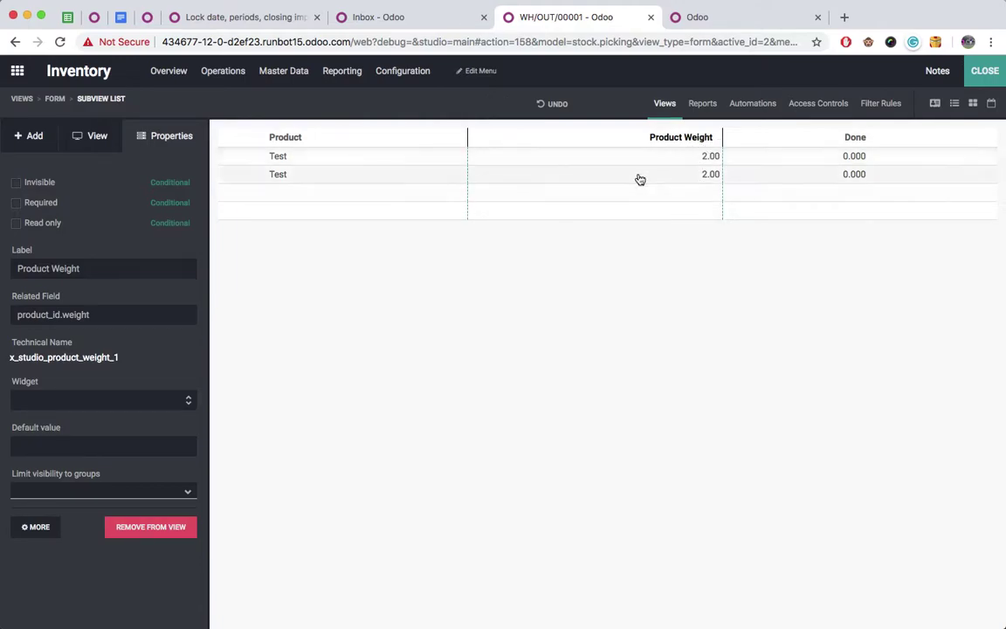
# Step: Return to the main transfer form and add a decimal number field labelled "Total Weight" below Source Document
pyautogui.click(54, 99)
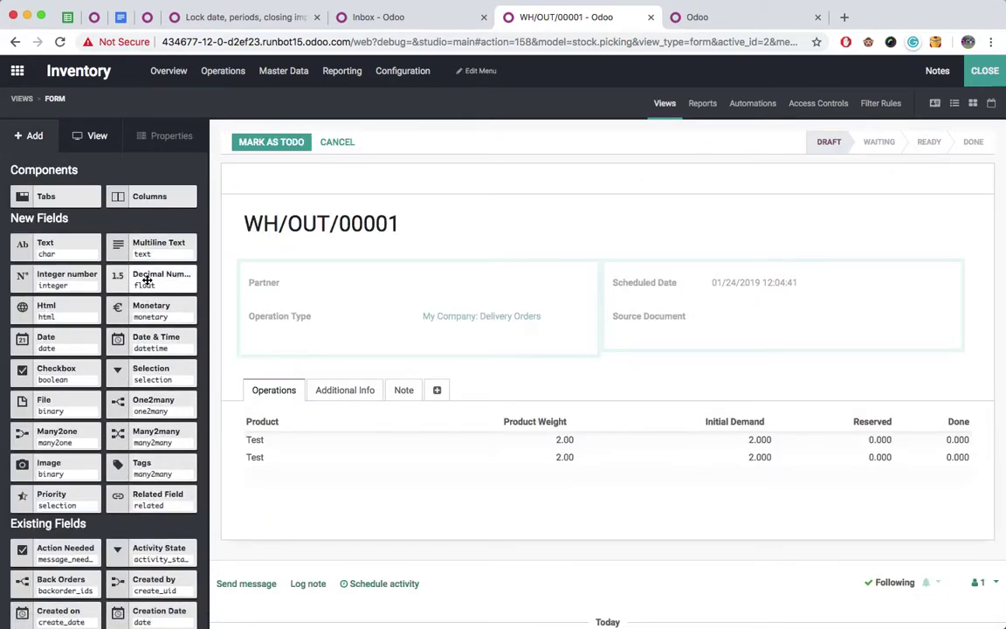
pyautogui.moveTo(147, 280); pyautogui.dragTo(668, 354)
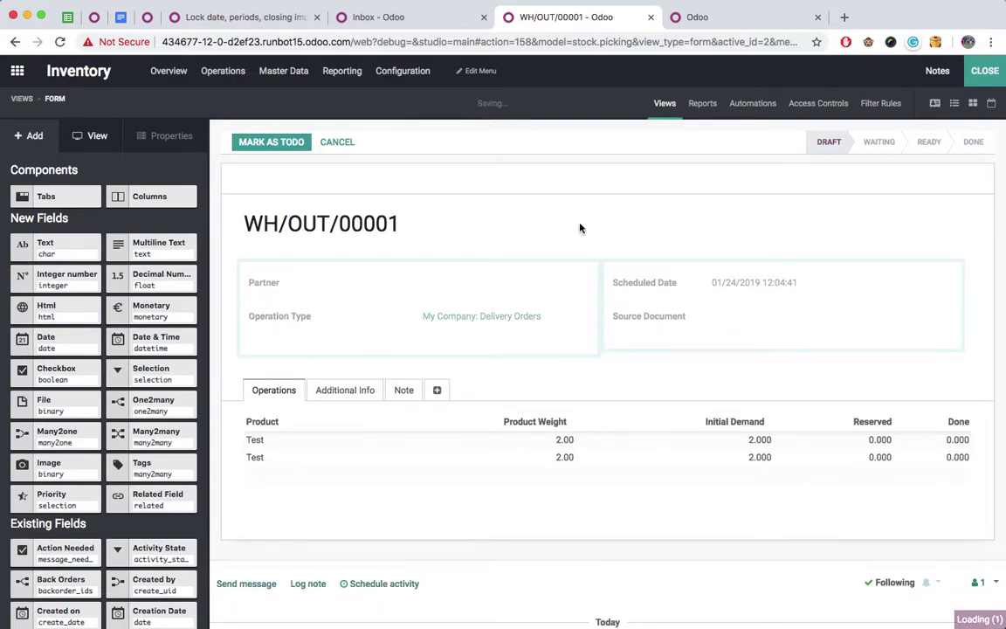
pyautogui.click(654, 345)
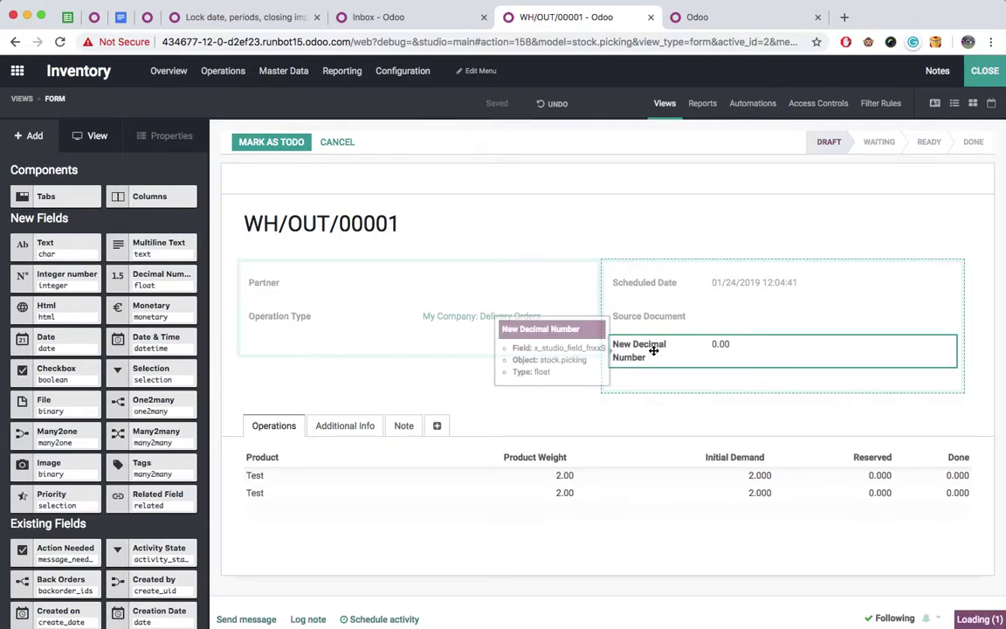
pyautogui.tripleClick(62, 269)
pyautogui.write('?T')
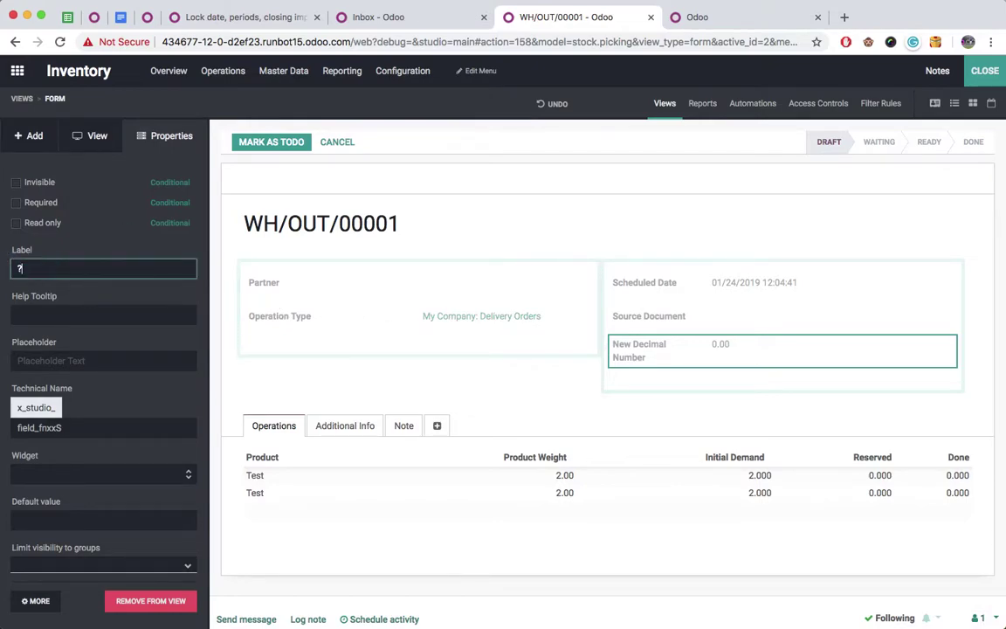
pyautogui.press('BackSpace')
pyautogui.write('Total Weight')
pyautogui.press('Return')
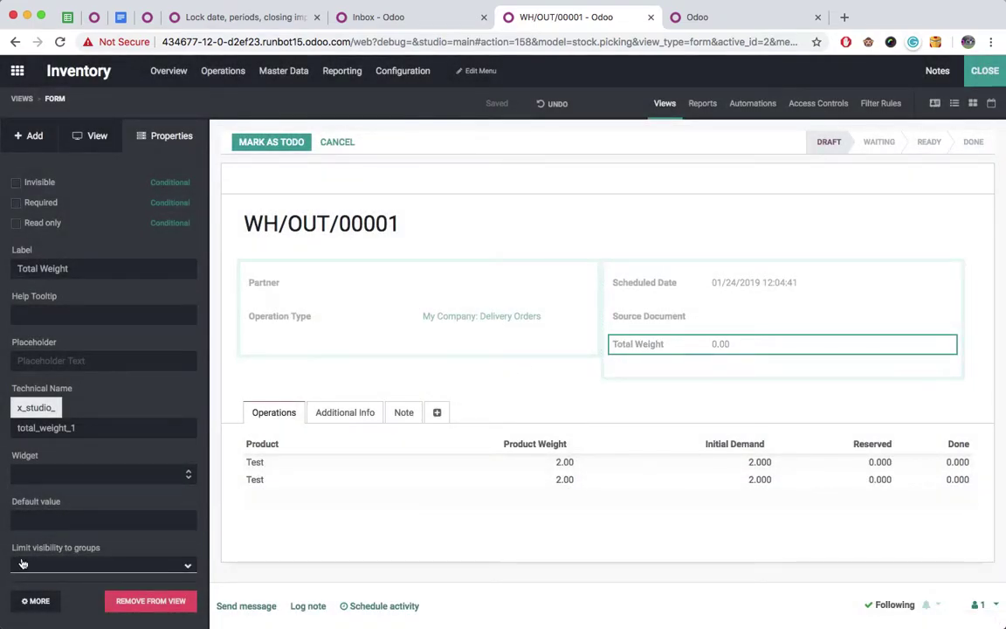
# Step: Open the Total Weight field's full definition for editing and start its Compute code with "for record in self:" and "for line in record."
pyautogui.click(34, 602)
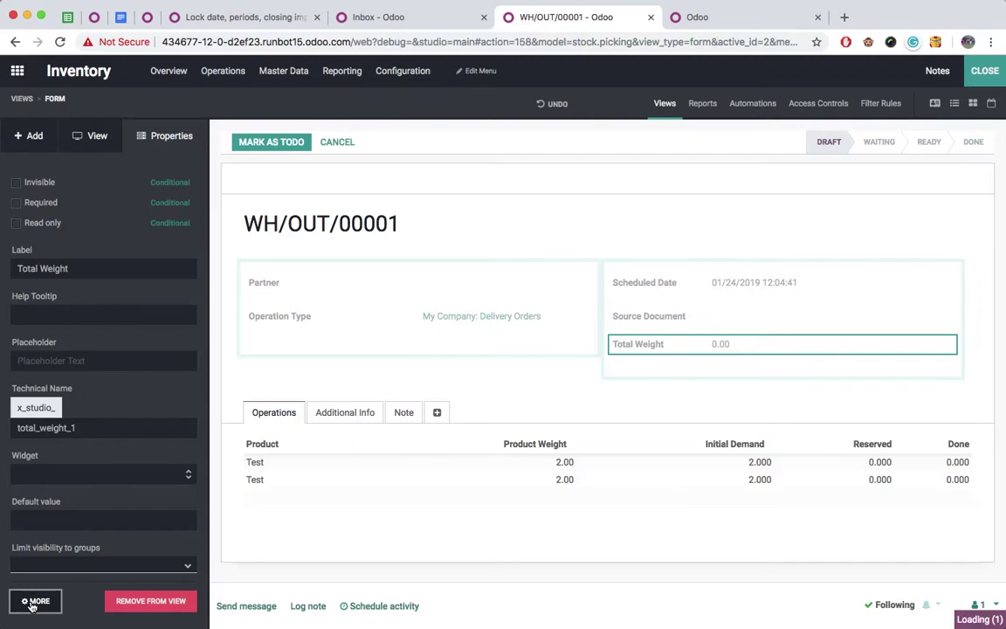
pyautogui.click(28, 161)
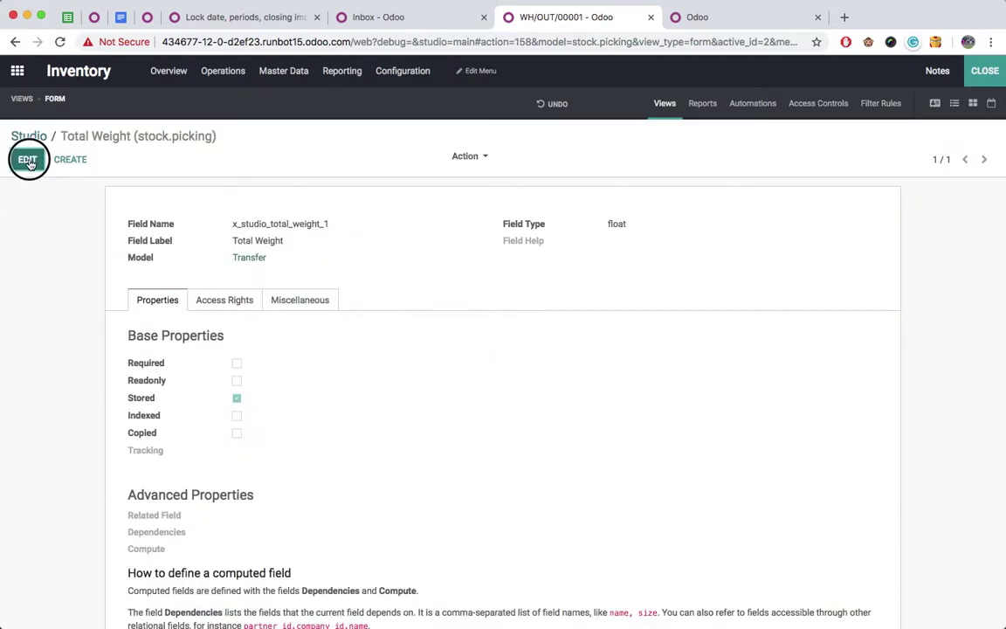
pyautogui.scroll(-5, 83, 358)
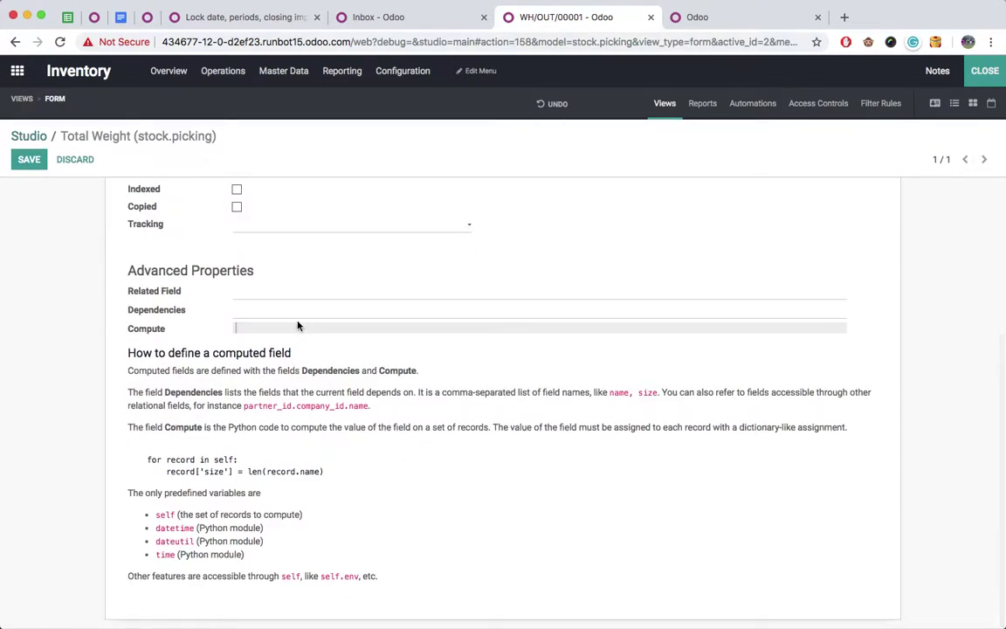
pyautogui.click(293, 329)
pyautogui.write('for record in self:')
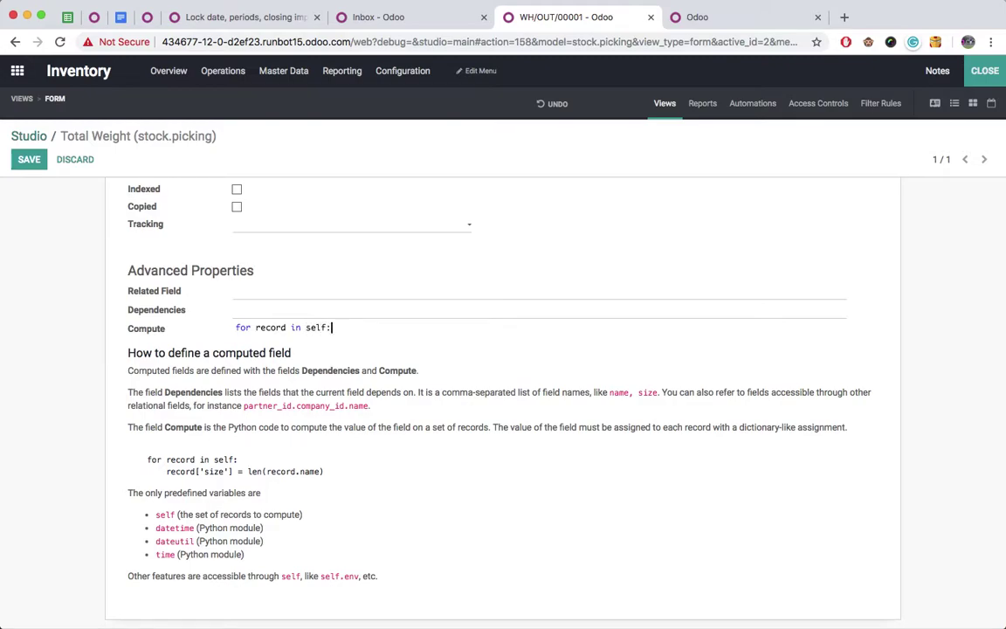
pyautogui.press('Return')
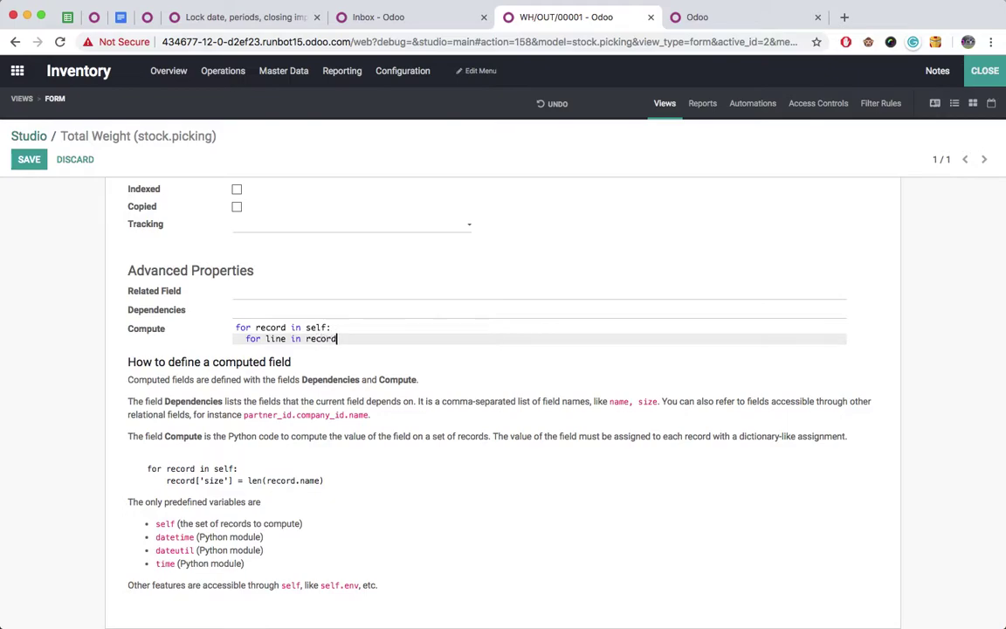
pyautogui.moveTo(344, 337); pyautogui.dragTo(312, 339)
# Step: In the other Studio tab, copy the technical name move_ids_without_package of the operations lines field on the main form
pyautogui.click(702, 18)
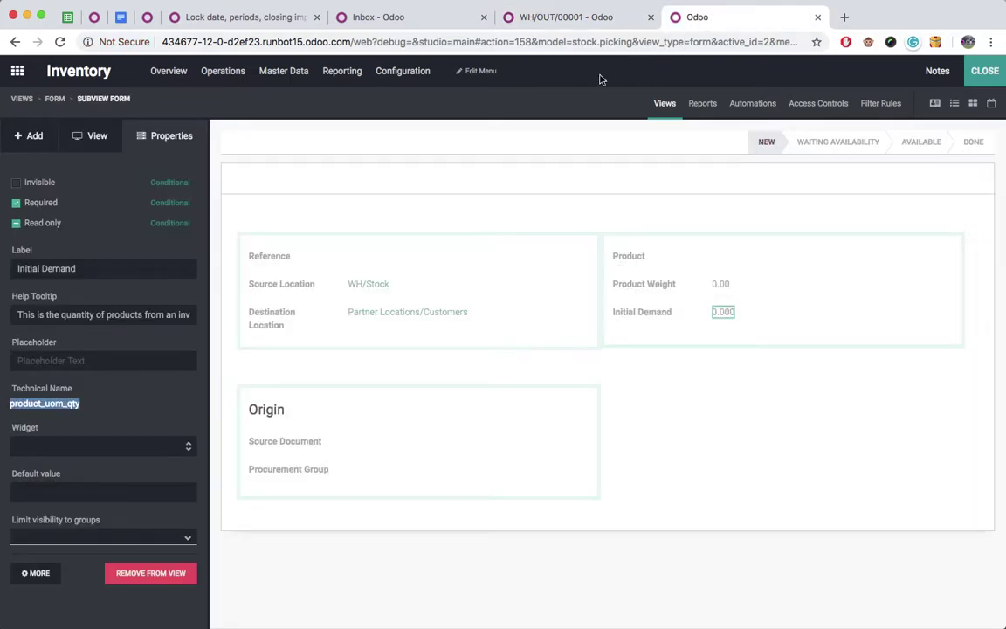
pyautogui.click(54, 99)
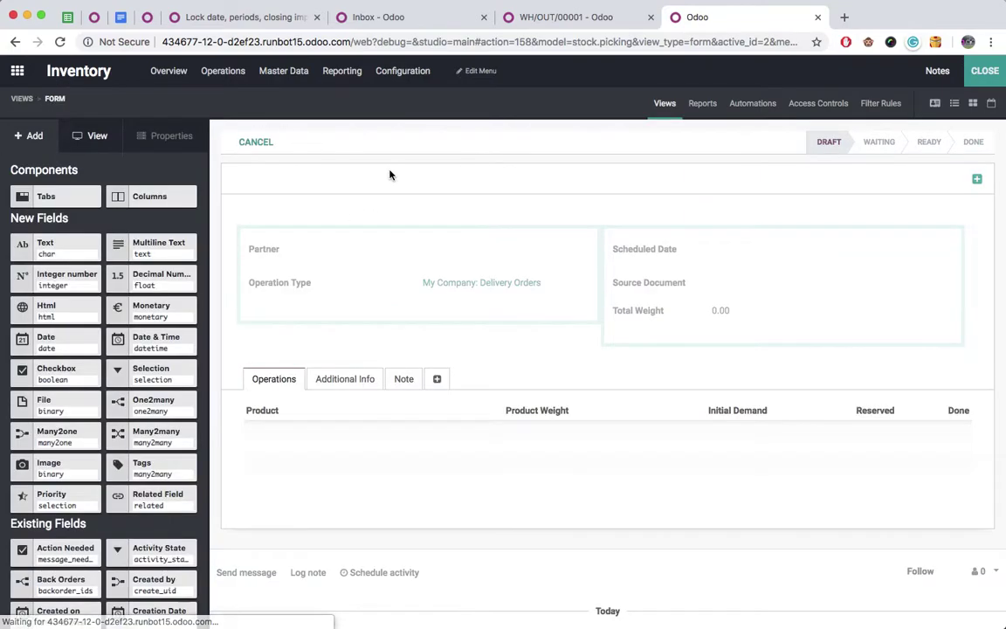
pyautogui.click(400, 446)
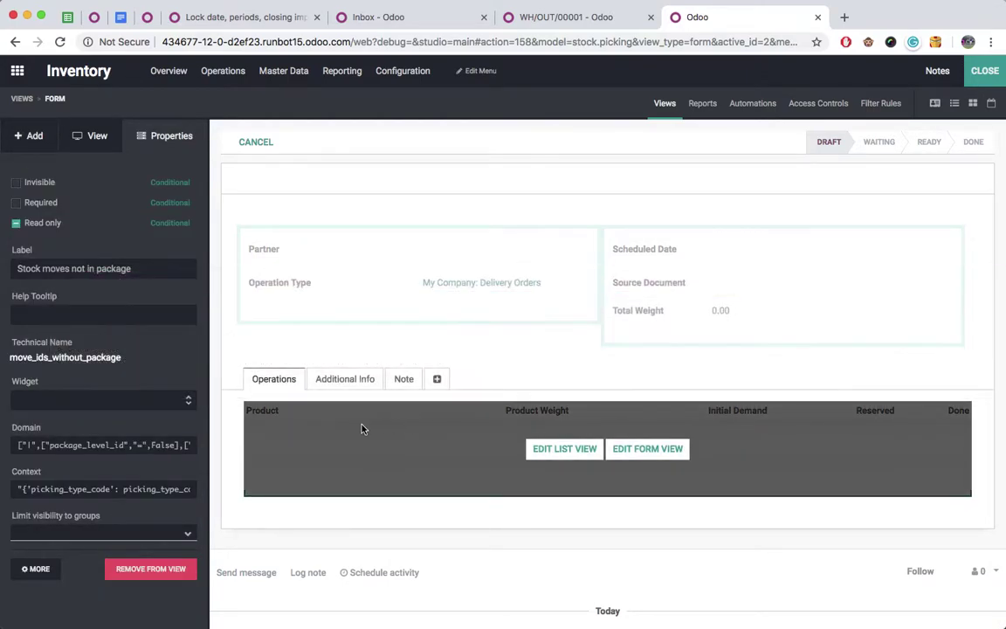
pyautogui.moveTo(12, 357); pyautogui.dragTo(129, 361)
pyautogui.press('super+c')
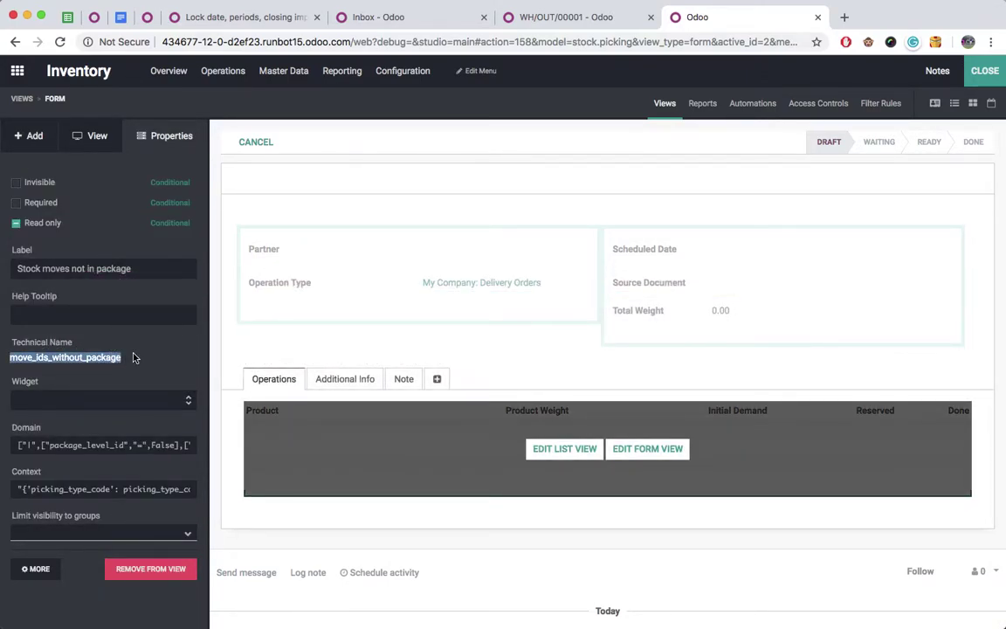
# Step: Back in Total Weight's Compute code, complete the inner loop as "for line in record.move_ids_without_package :"
pyautogui.click(571, 20)
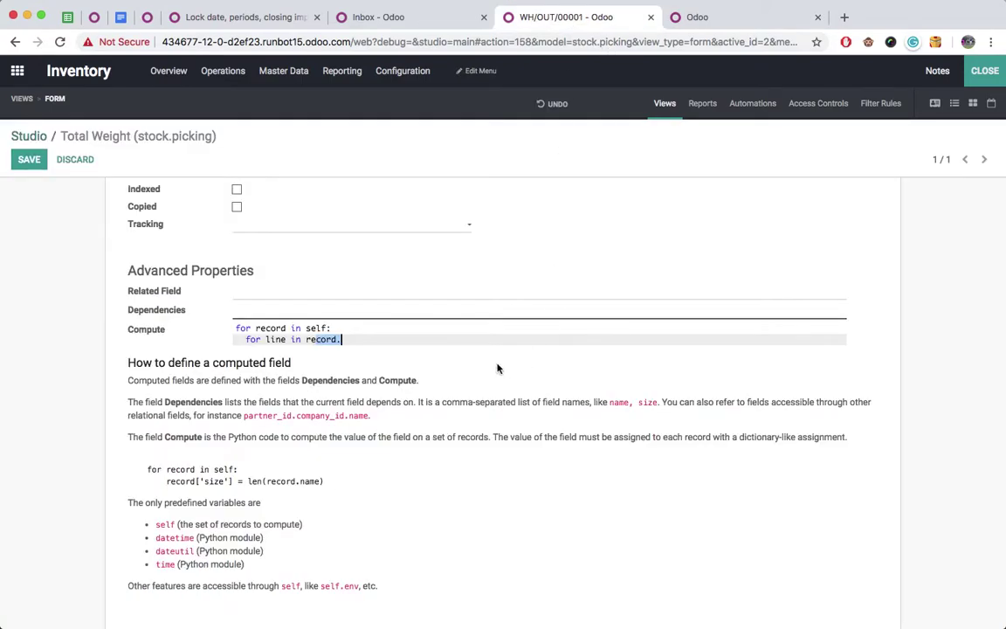
pyautogui.click(356, 340)
pyautogui.press('super+v')
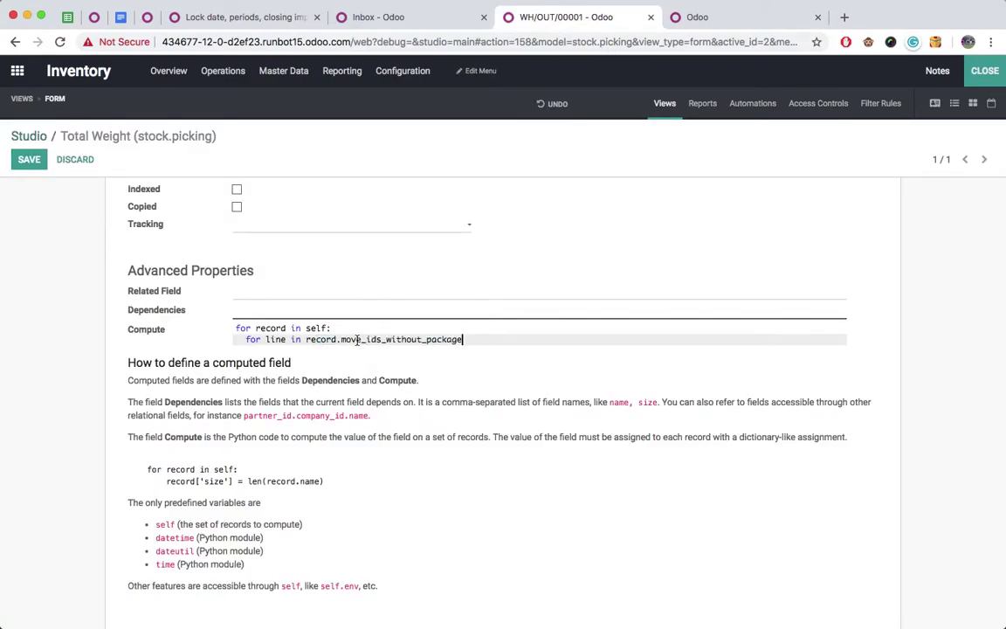
pyautogui.write(':')
pyautogui.press('Return')
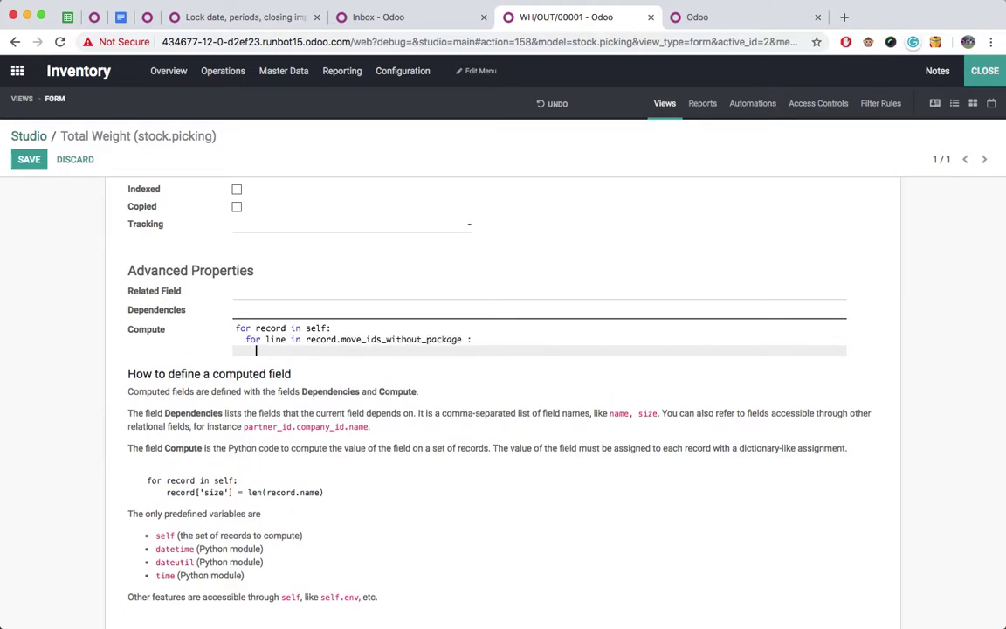
pyautogui.press('BackSpace')
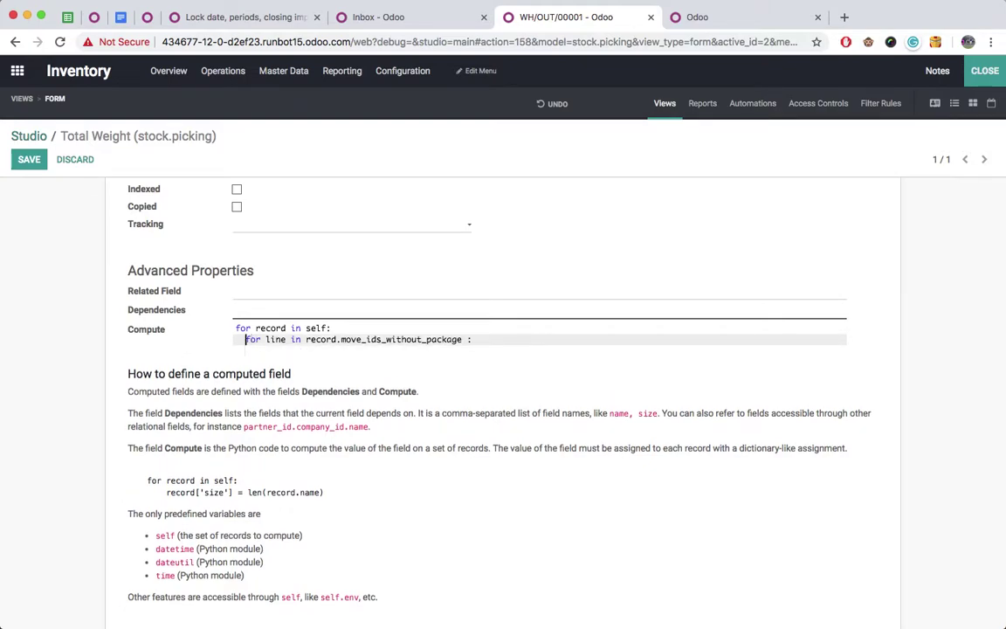
# Step: In Total Weight's Compute code, initialise "total_weight = 0" above the inner loop and start the loop body with "total_weight += line."
pyautogui.press('Return')
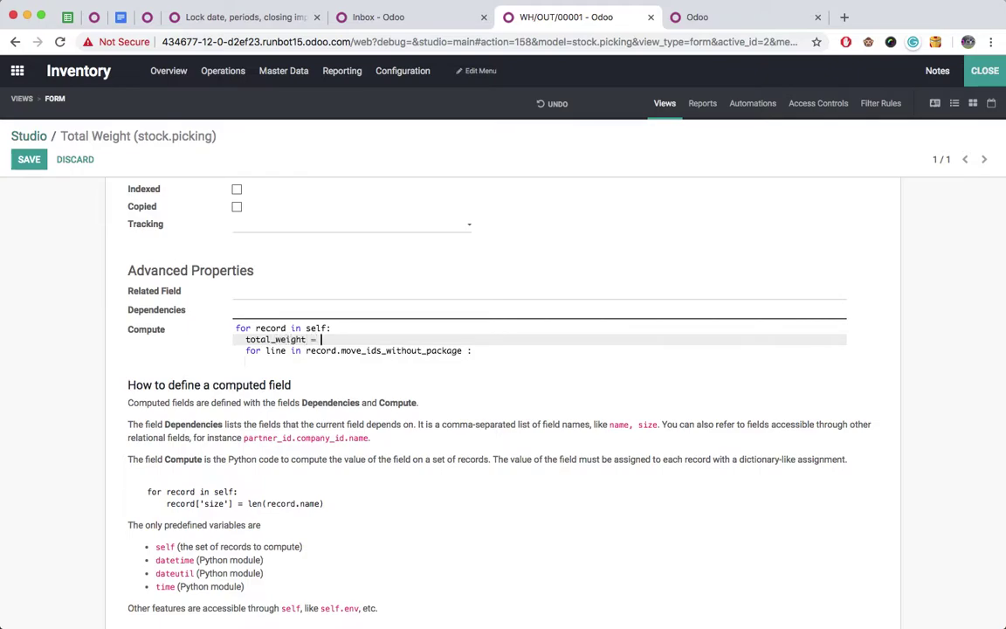
pyautogui.click(489, 354)
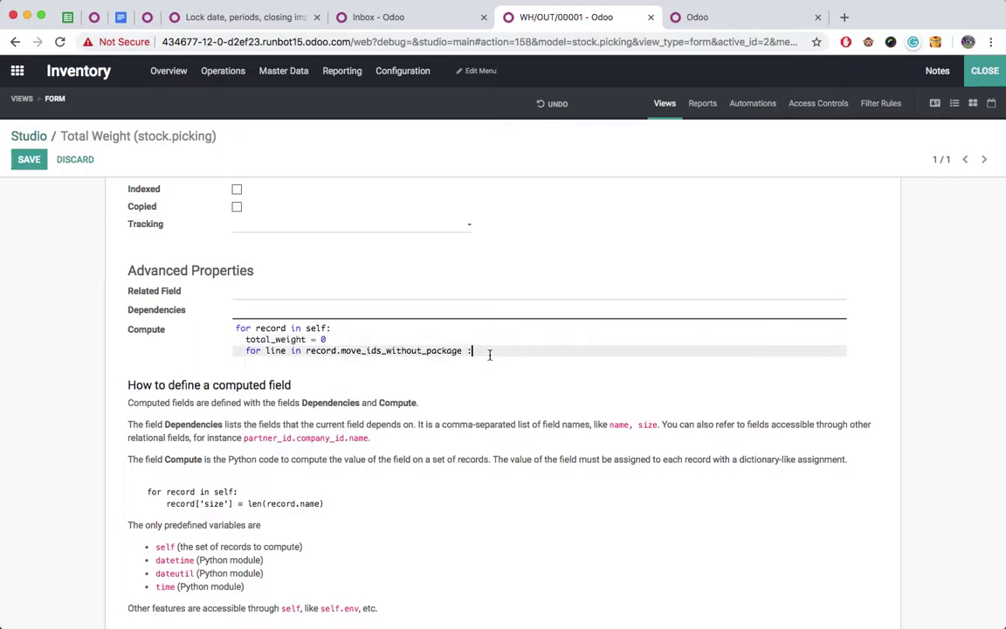
pyautogui.press('Return')
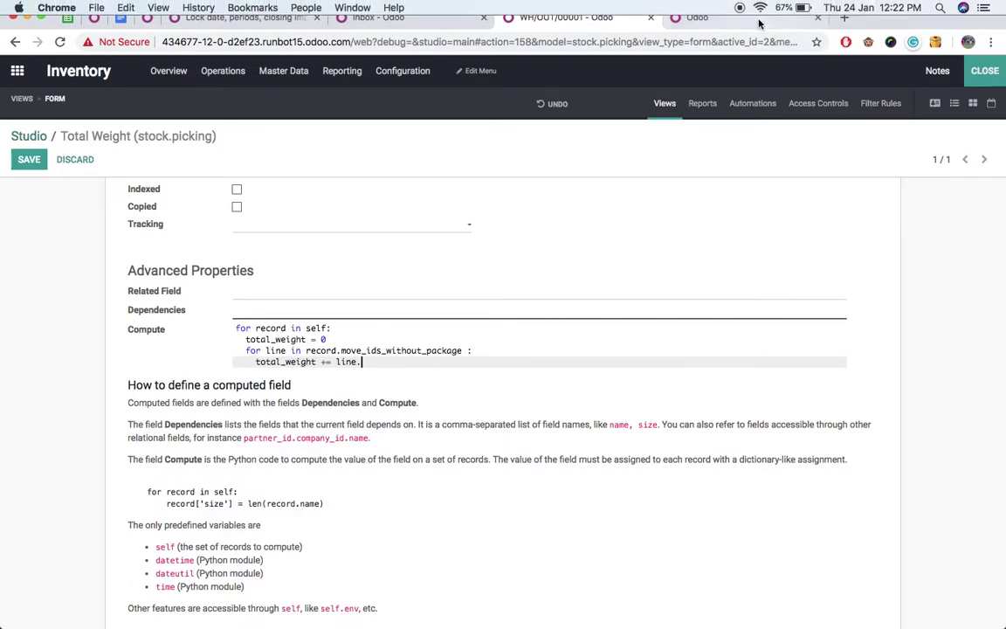
# Step: In the other Studio tab, reload the transfer form and open the operations lines' list view for editing
pyautogui.click(698, 17)
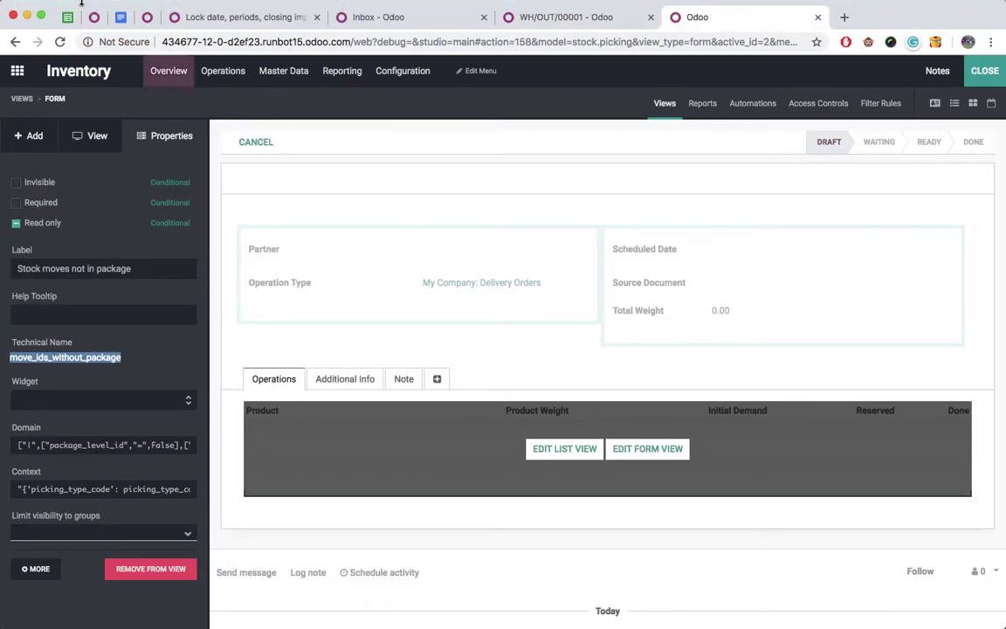
pyautogui.click(59, 41)
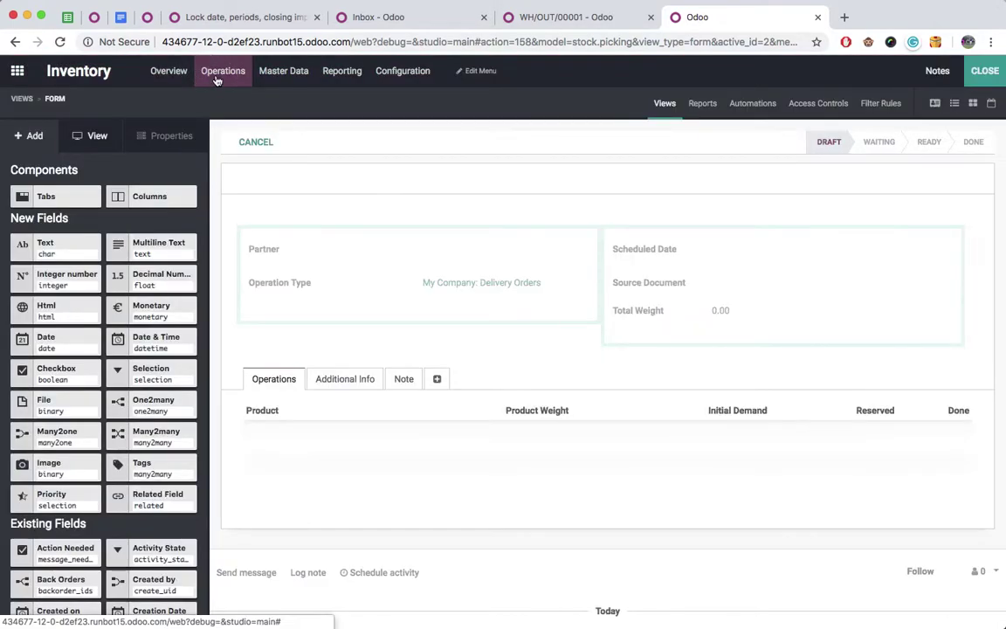
pyautogui.click(219, 73)
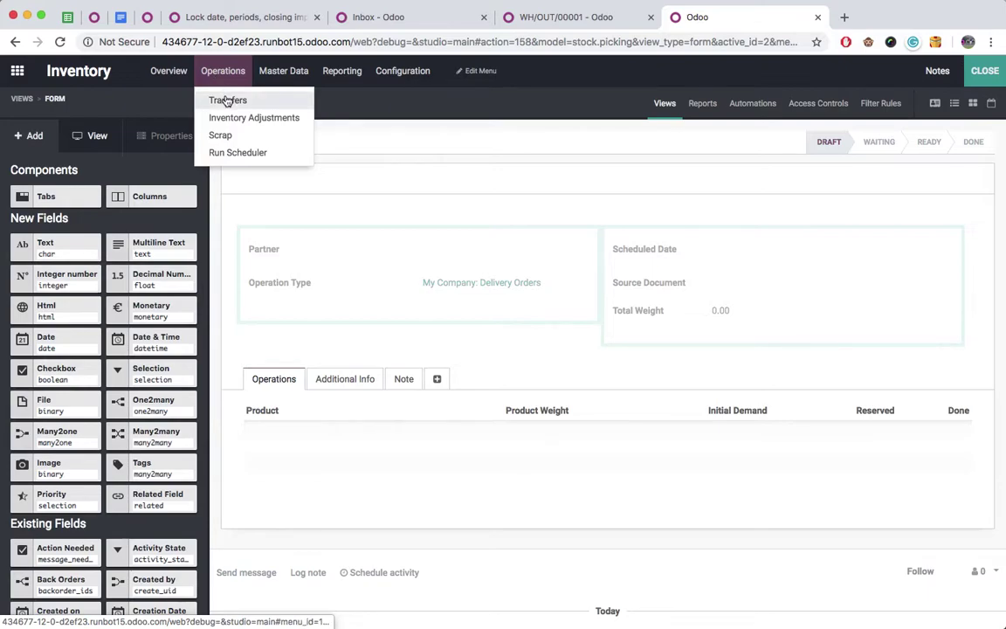
pyautogui.click(403, 70)
pyautogui.click(581, 162)
pyautogui.click(546, 456)
pyautogui.click(549, 450)
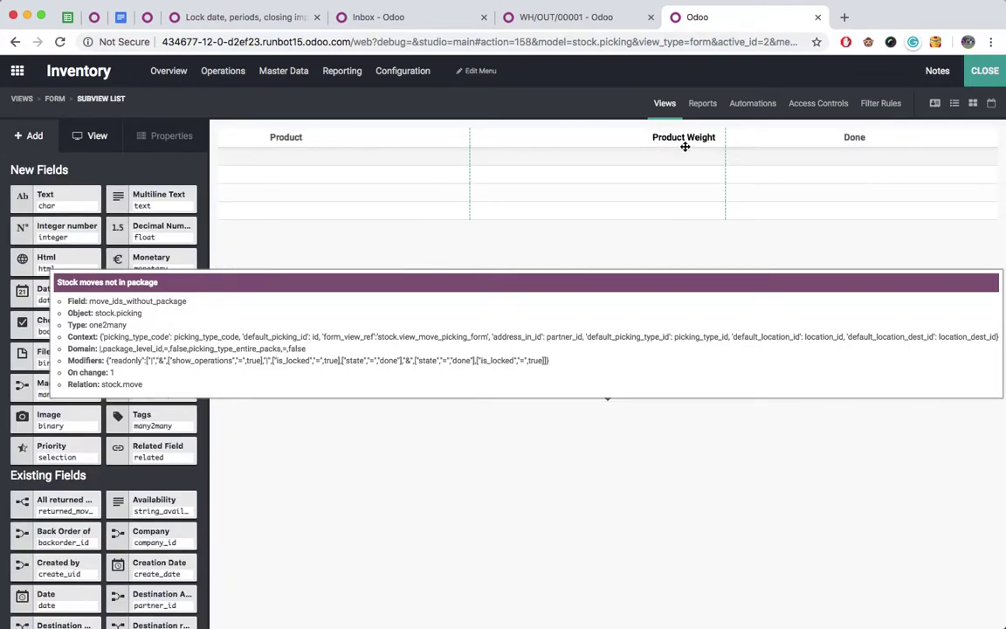
# Step: Copy the Product Weight column's technical name and extend Total Weight's loop body to "total_weight += line.x_studio_product_weight_1 * line."
pyautogui.click(688, 152)
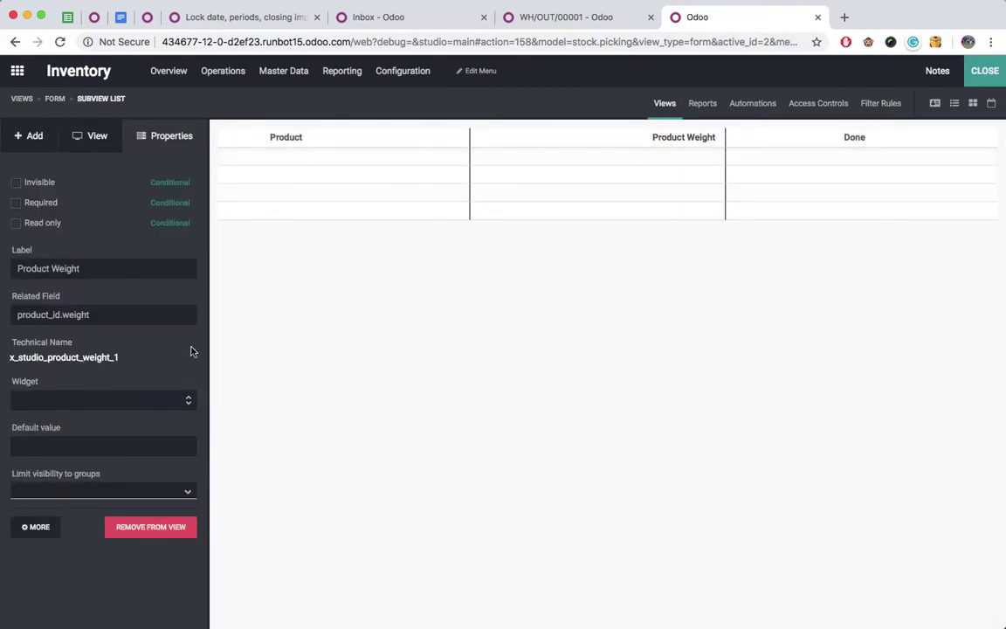
pyautogui.doubleClick(8, 364)
pyautogui.press('super+c')
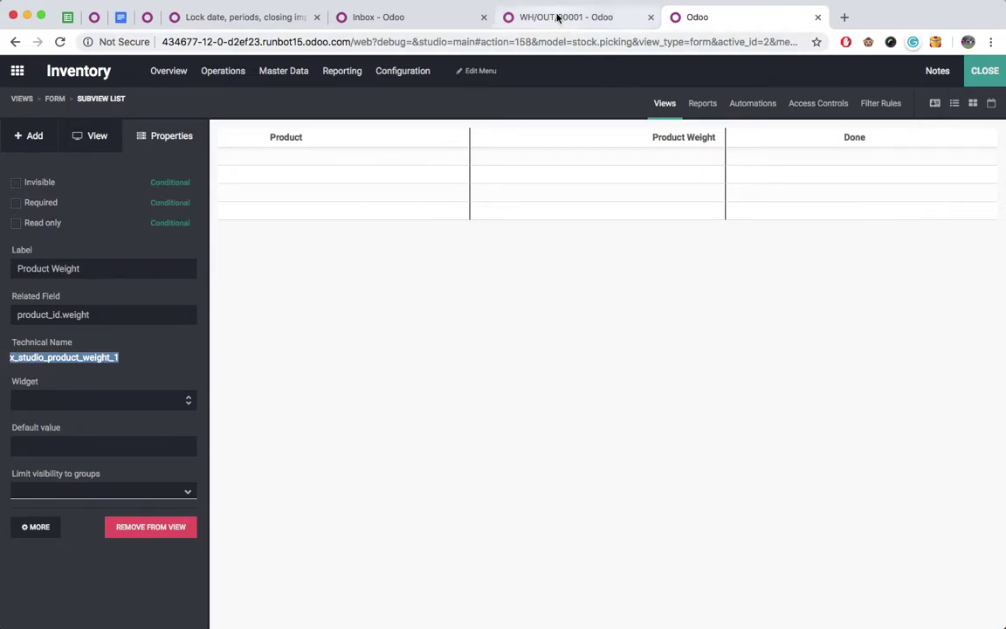
pyautogui.click(532, 25)
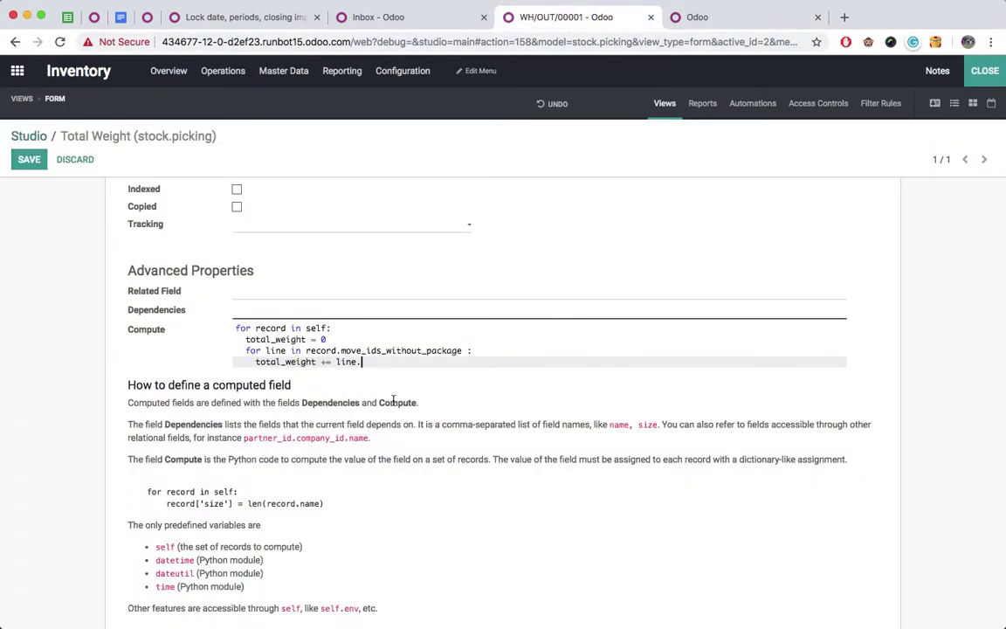
pyautogui.press('super+v')
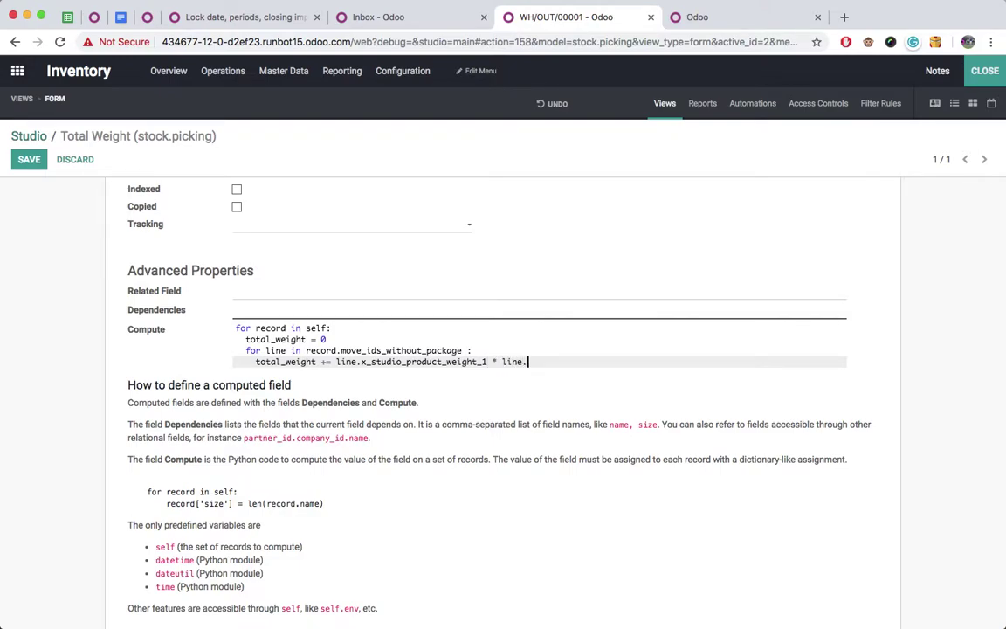
# Step: In the other Studio tab, return to the main form and open the operations lines' form view for editing
pyautogui.click(696, 18)
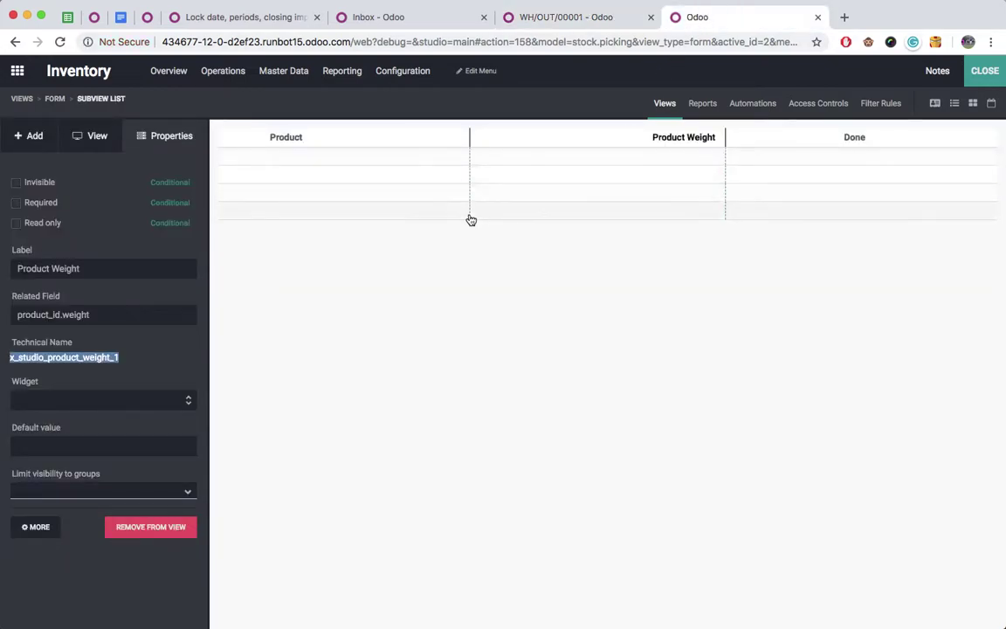
pyautogui.click(55, 99)
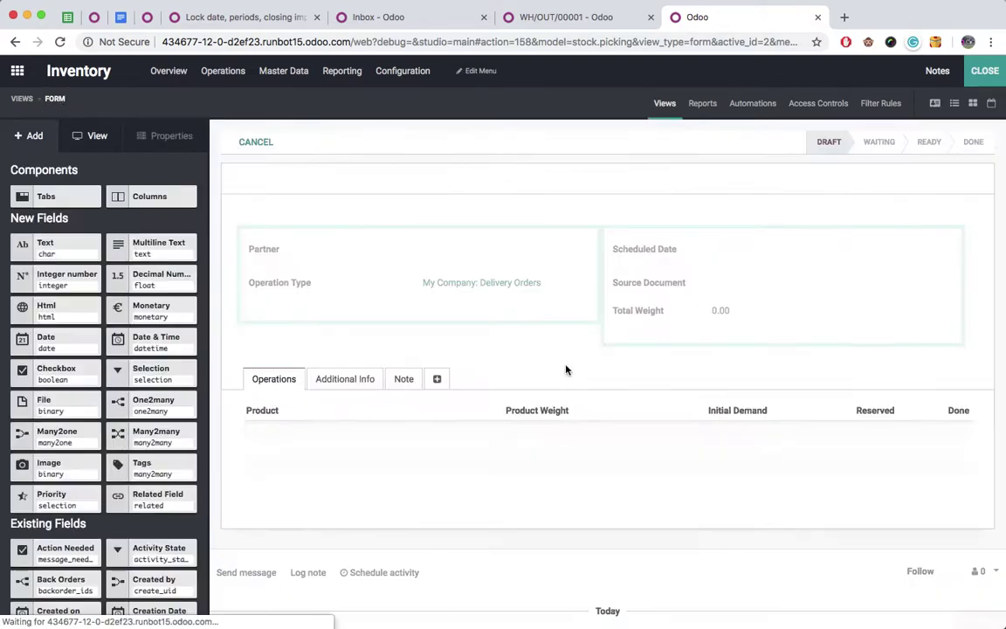
pyautogui.click(607, 459)
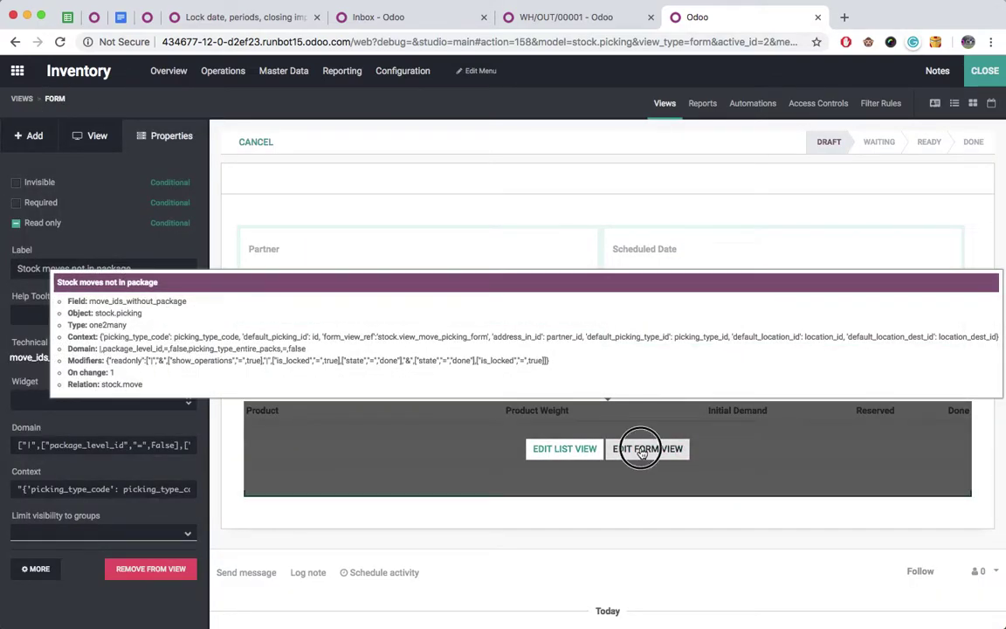
pyautogui.click(647, 448)
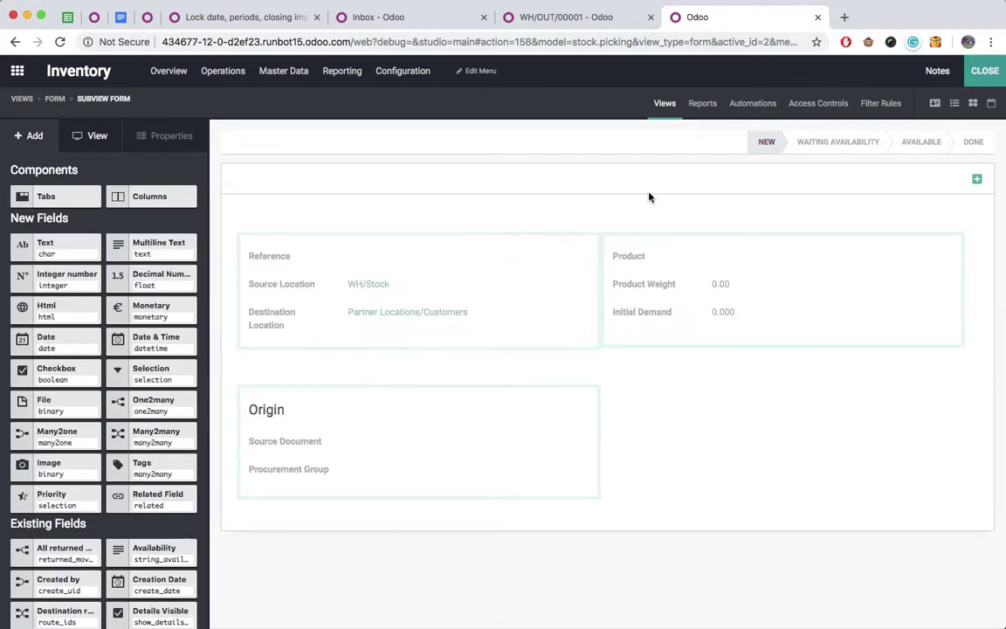
# Step: Copy the Initial Demand field's technical name and complete the Compute multiplication with "line.product_uom_qty"
pyautogui.click(640, 314)
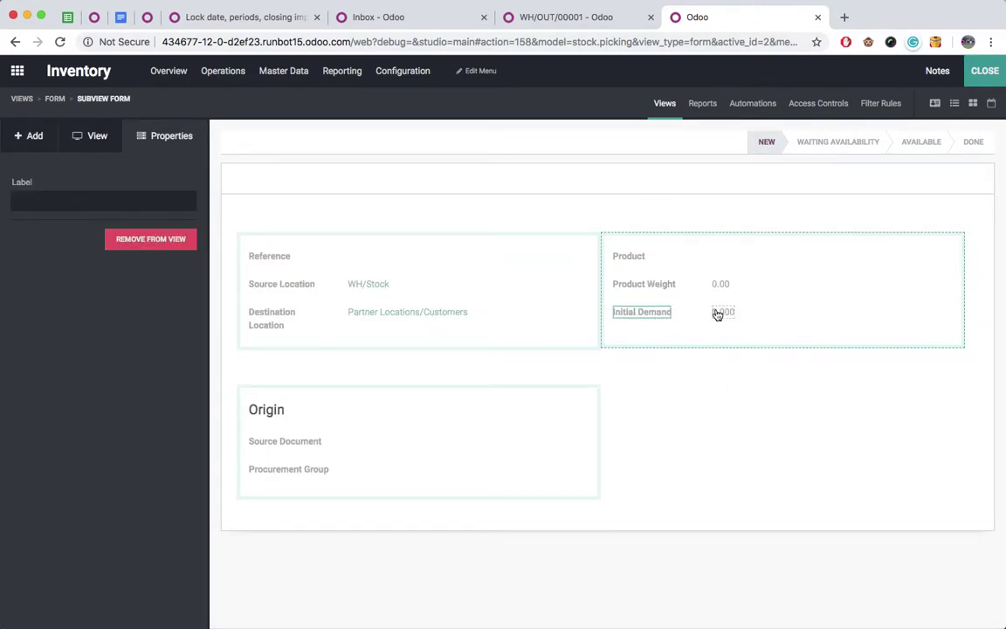
pyautogui.doubleClick(55, 403)
pyautogui.press('super+c')
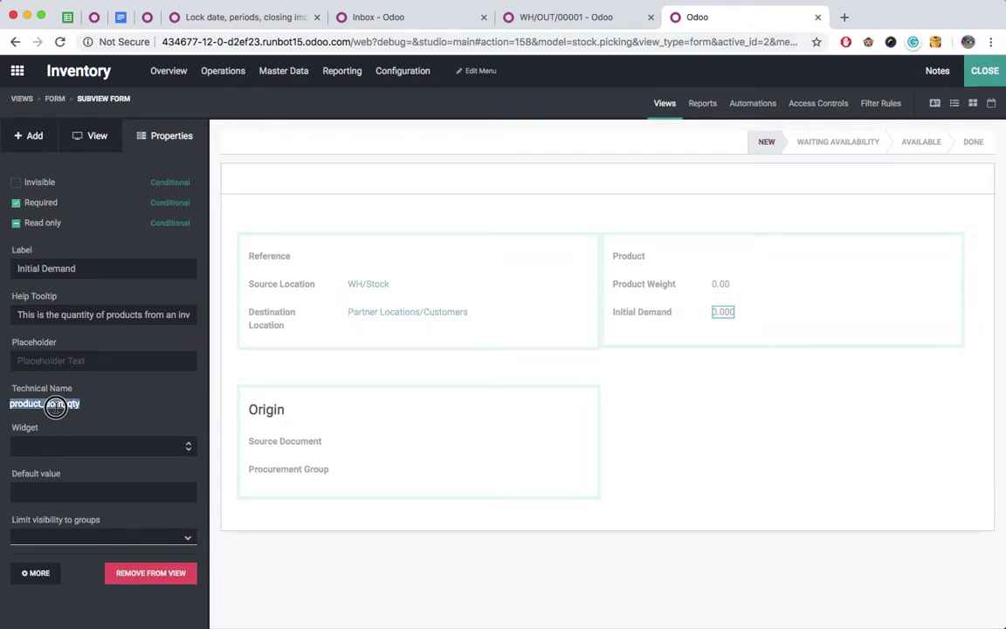
pyautogui.click(539, 19)
pyautogui.press('super+v')
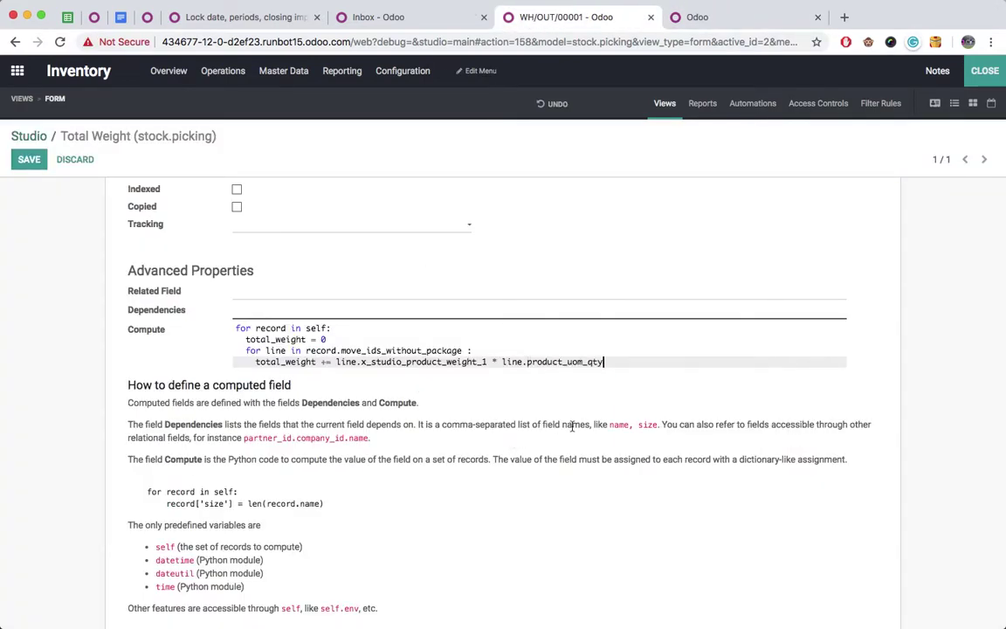
# Step: Below the inner loop, assign the result with "record['x_studio_total_weight_1'] = total_weight", copying the key from the Field Name
pyautogui.press('Return')
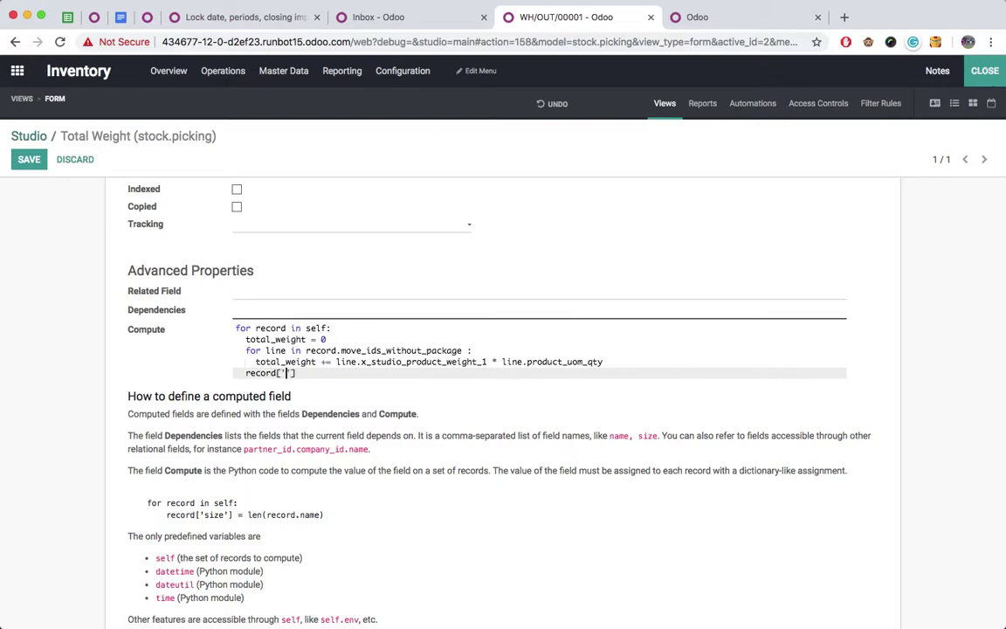
pyautogui.scroll(5, 503, 367)
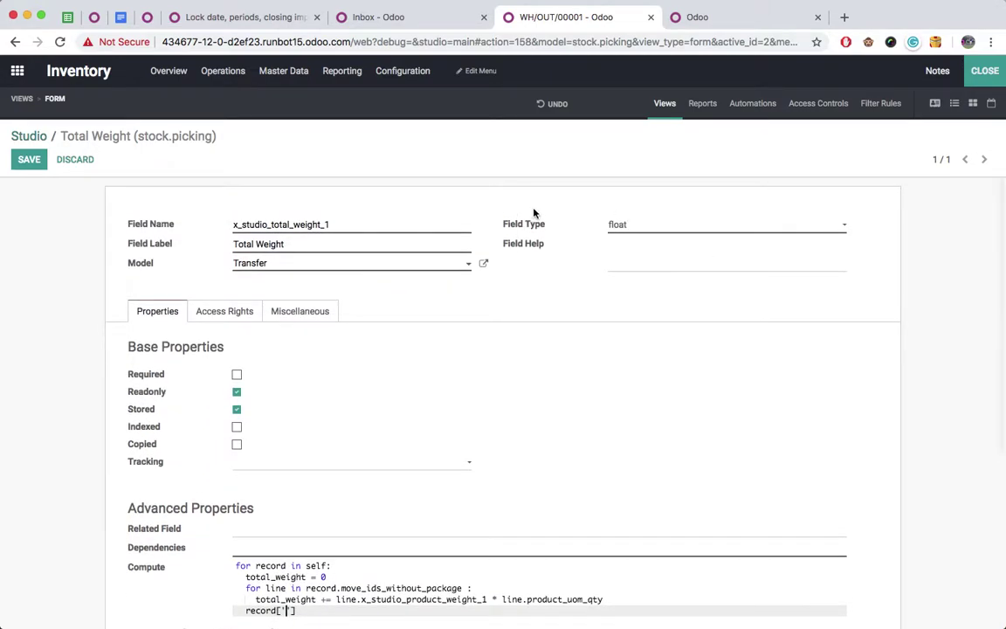
pyautogui.doubleClick(275, 225)
pyautogui.press('super+c')
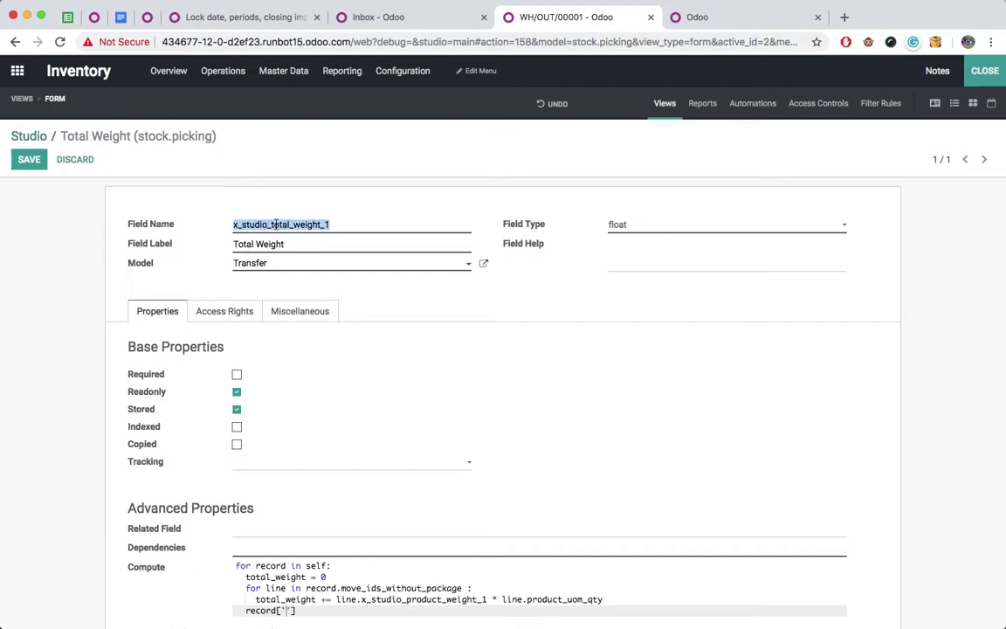
pyautogui.scroll(-5, 427, 354)
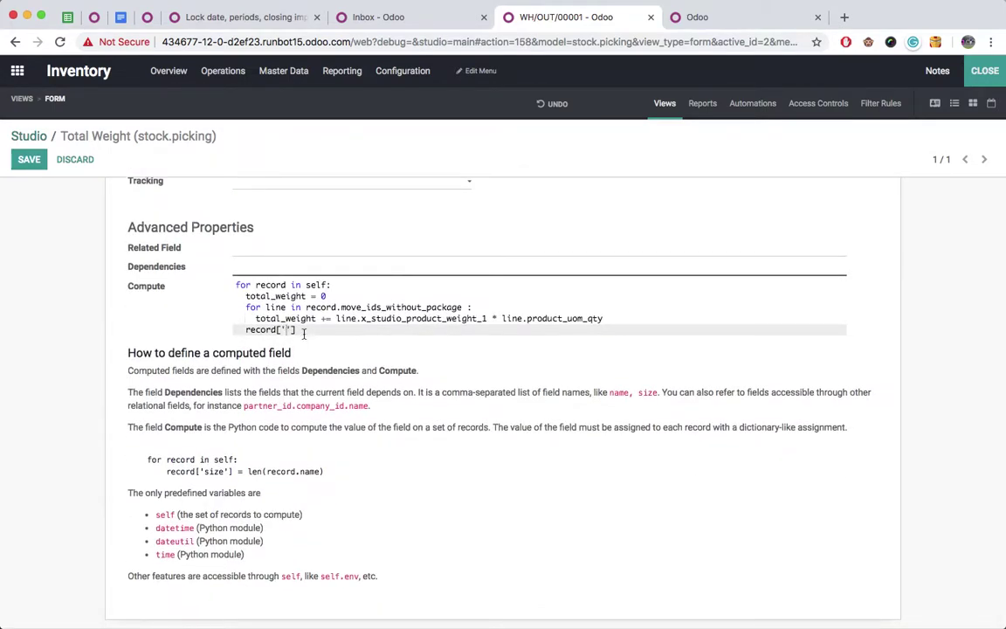
pyautogui.press('super+v')
pyautogui.doubleClick(288, 318)
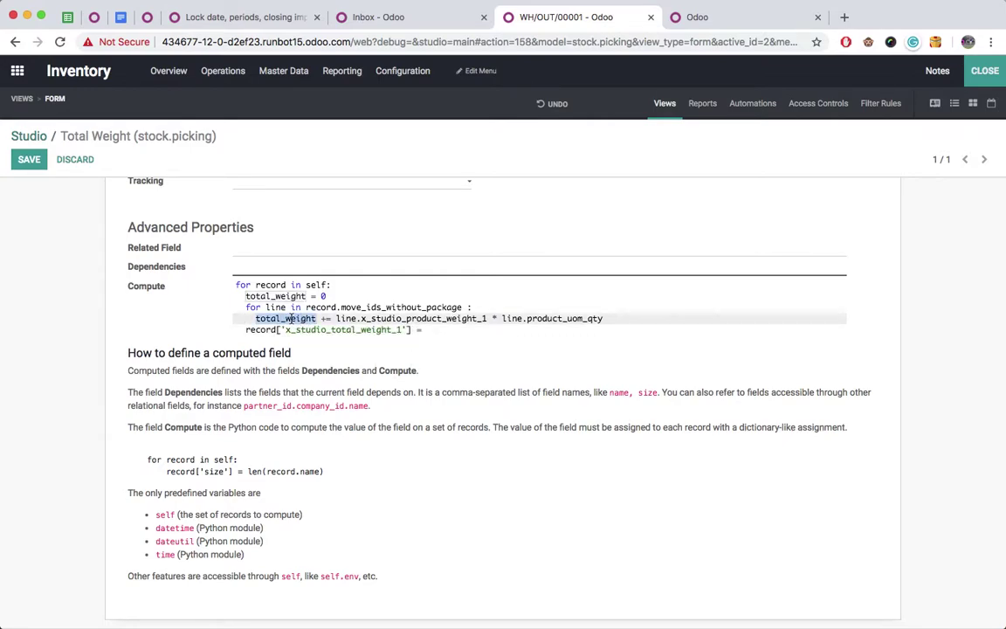
pyautogui.click(452, 332)
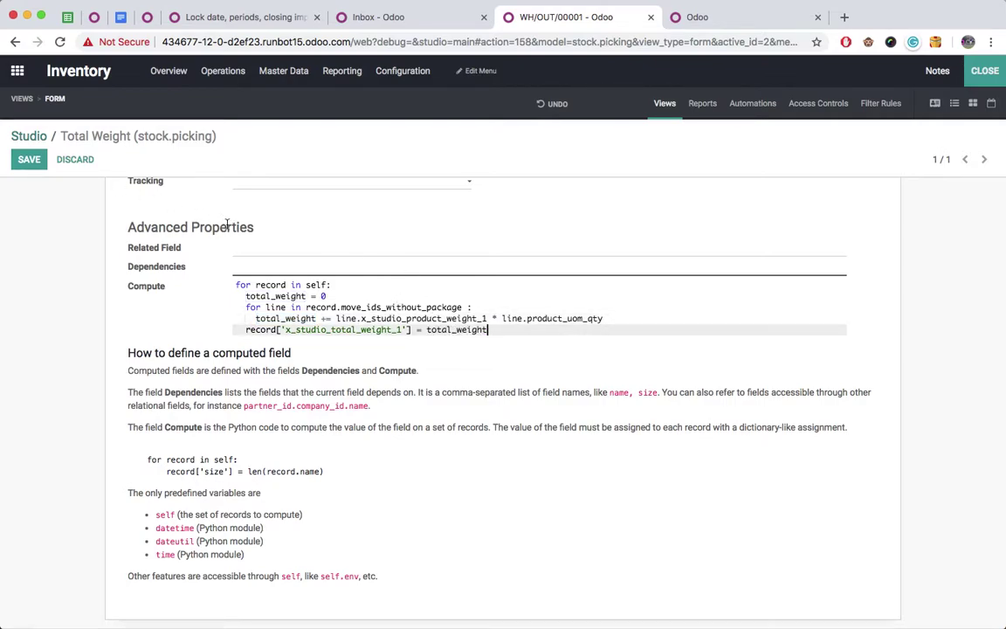
# Step: Set the Total Weight field's Dependencies to move_ids_without_package, save the field definition and close Studio
pyautogui.doubleClick(403, 308)
pyautogui.press('super+c')
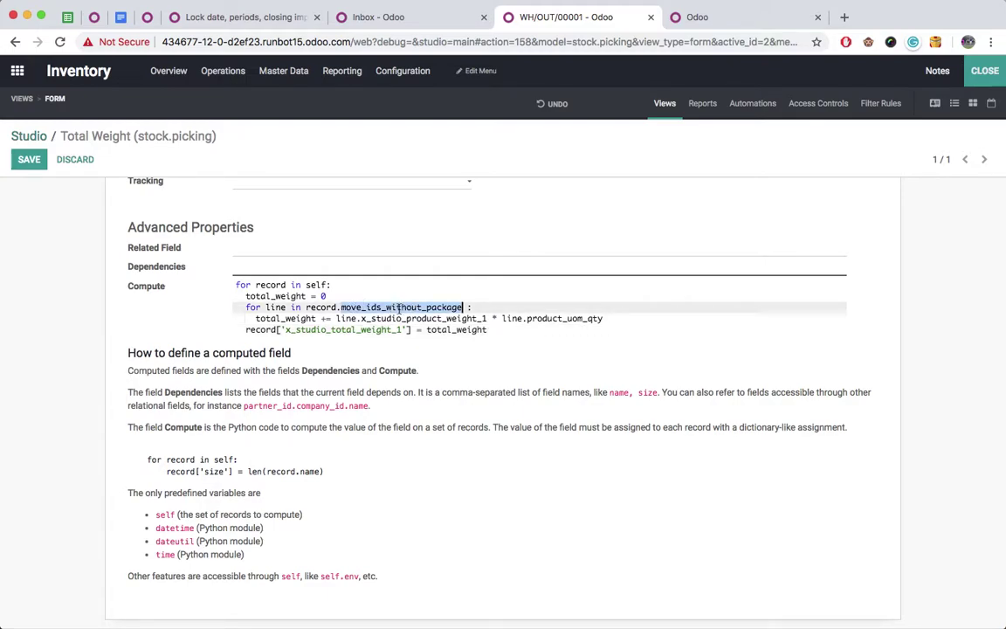
pyautogui.click(273, 265)
pyautogui.press('super+v')
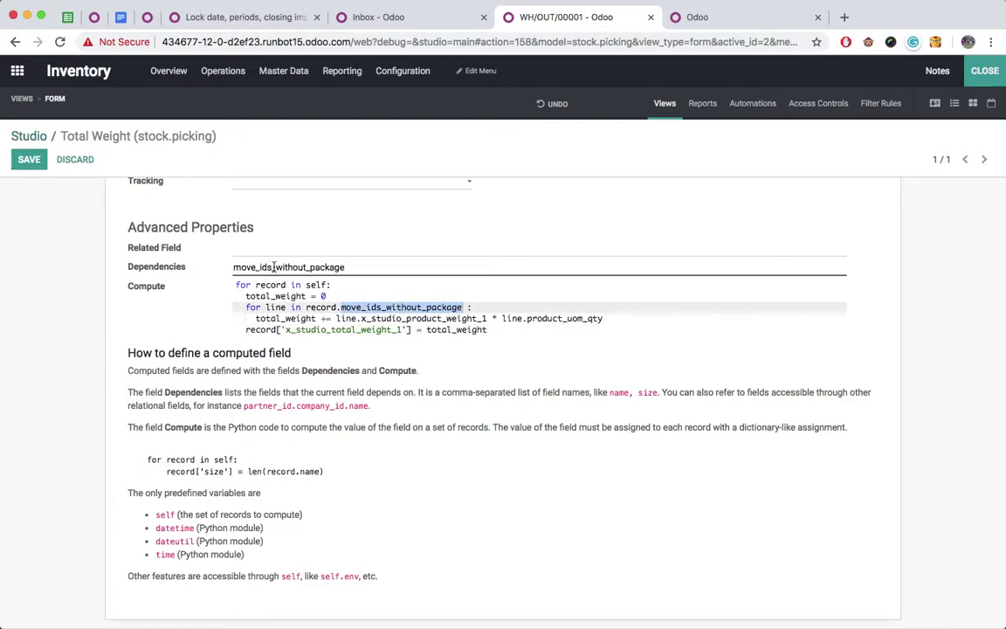
pyautogui.click(19, 159)
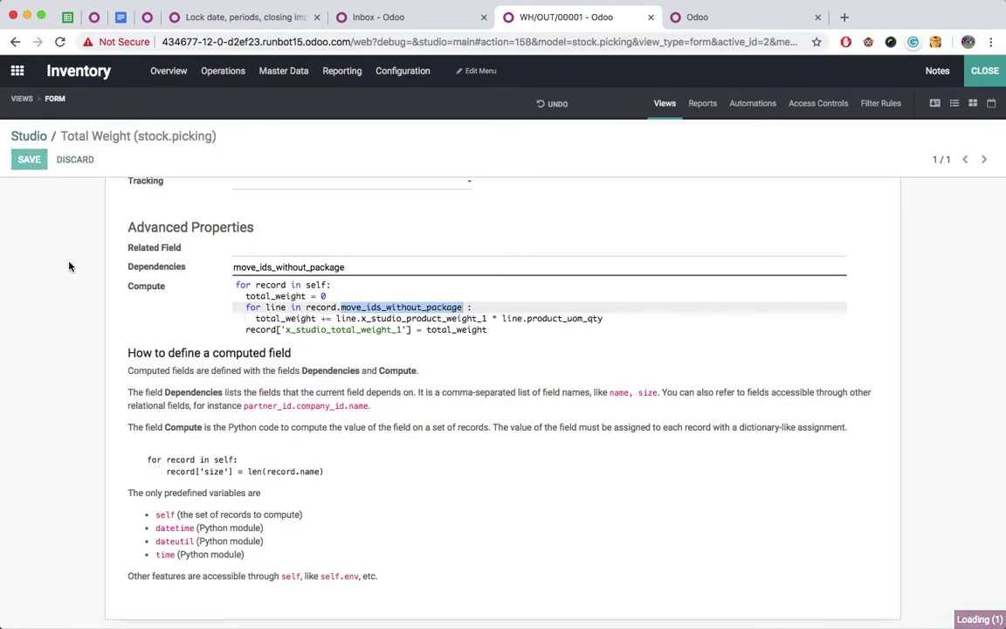
pyautogui.click(984, 71)
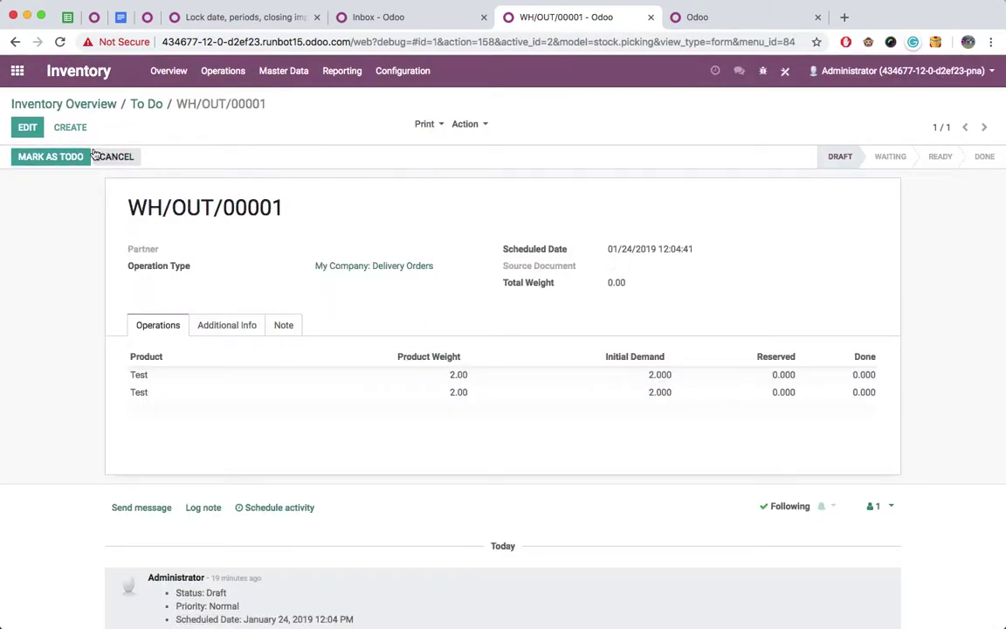
# Step: Edit the delivery order, set the second Test line's Initial Demand to 3, check the Total Weight and save
pyautogui.click(27, 127)
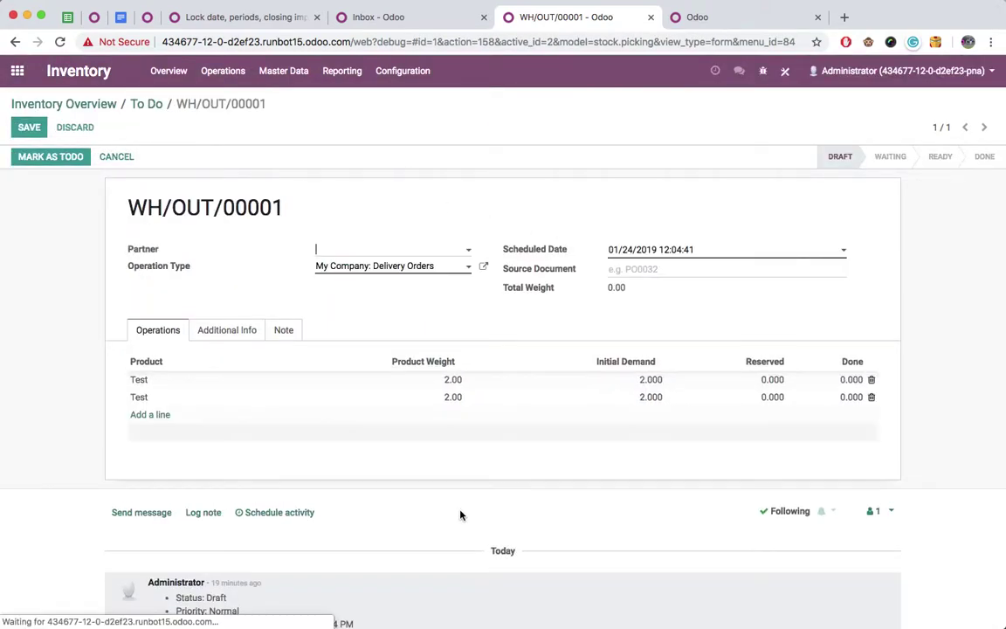
pyautogui.click(645, 398)
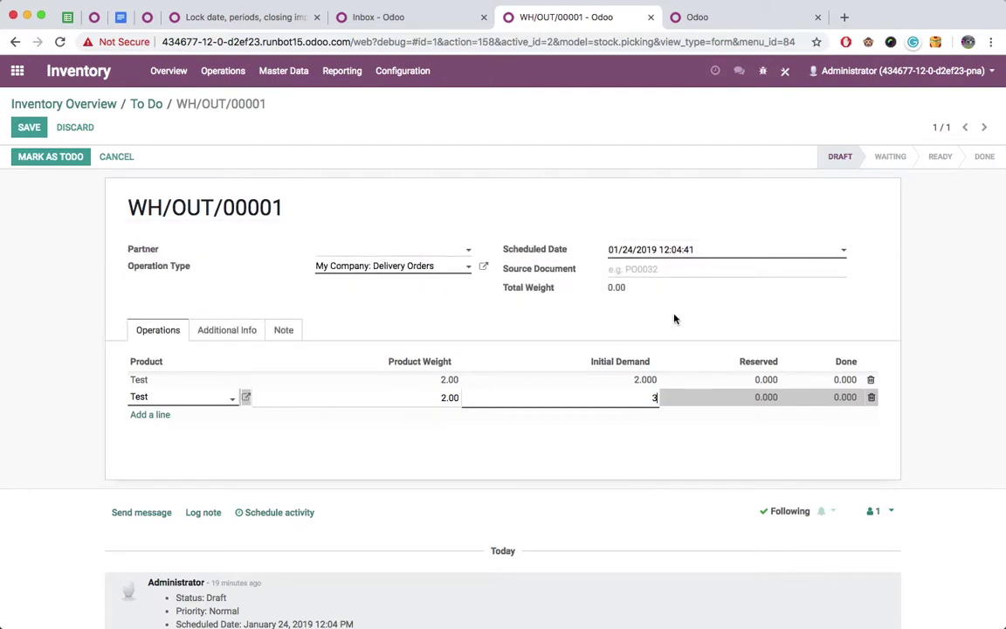
pyautogui.write('3')
pyautogui.click(619, 307)
pyautogui.moveTo(606, 288); pyautogui.dragTo(628, 287)
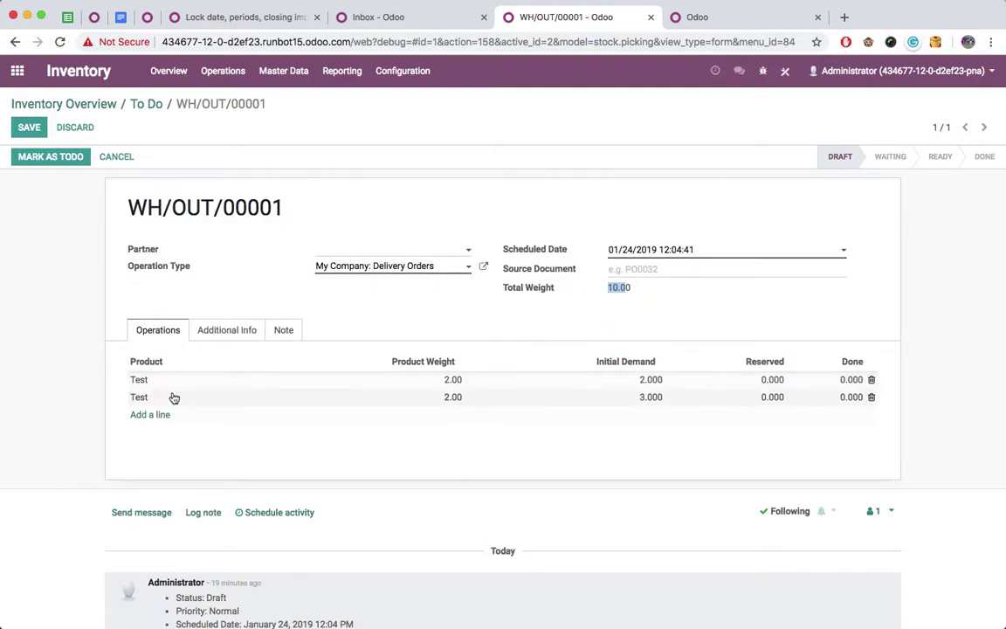
pyautogui.click(35, 128)
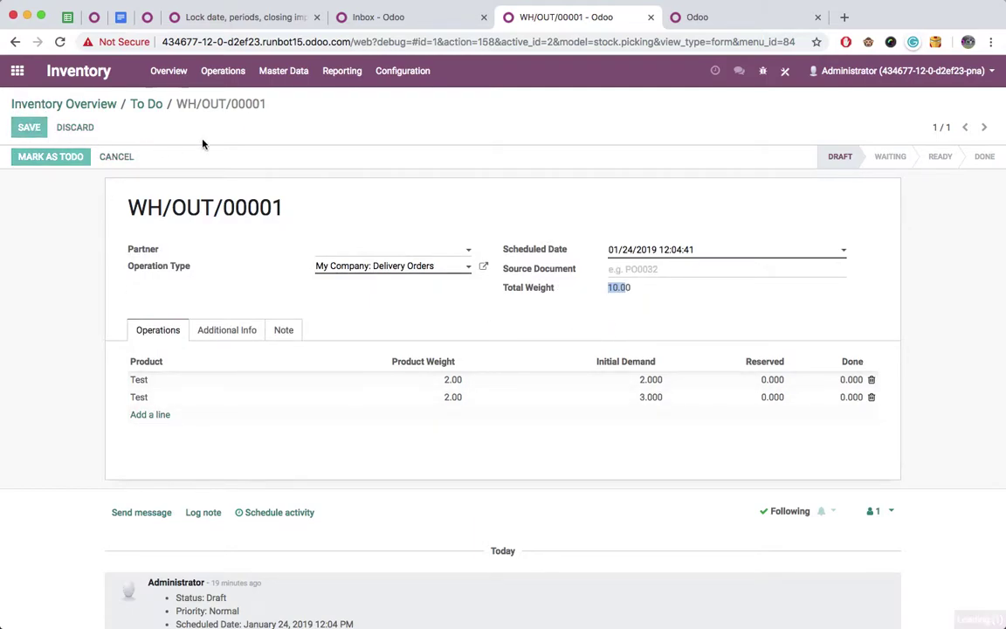
# Step: Create a new delivery order with one Test product line, set its Initial Demand to 2 and check the Total Weight
pyautogui.click(54, 128)
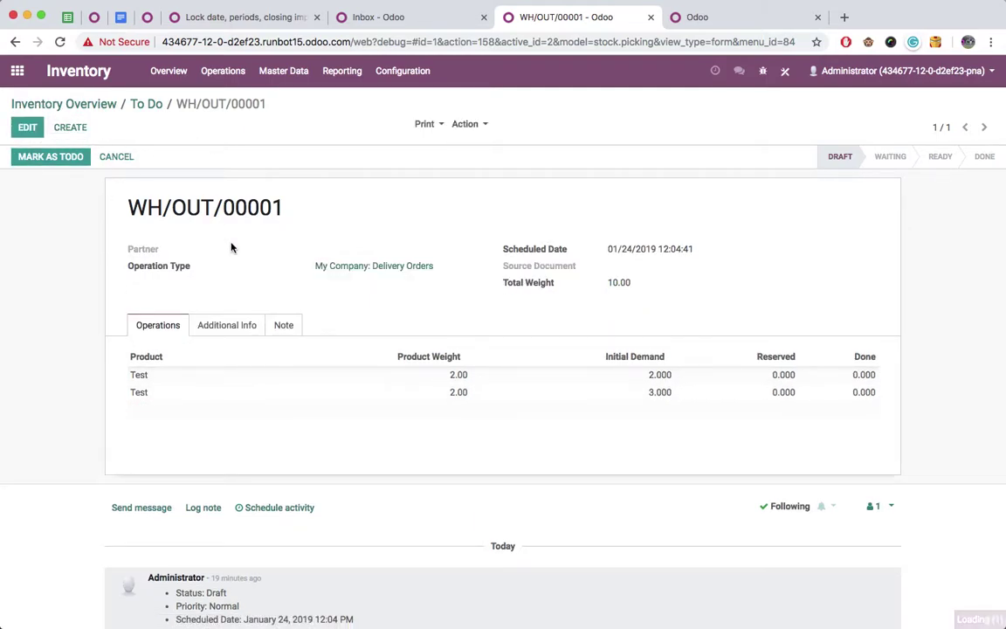
pyautogui.click(150, 346)
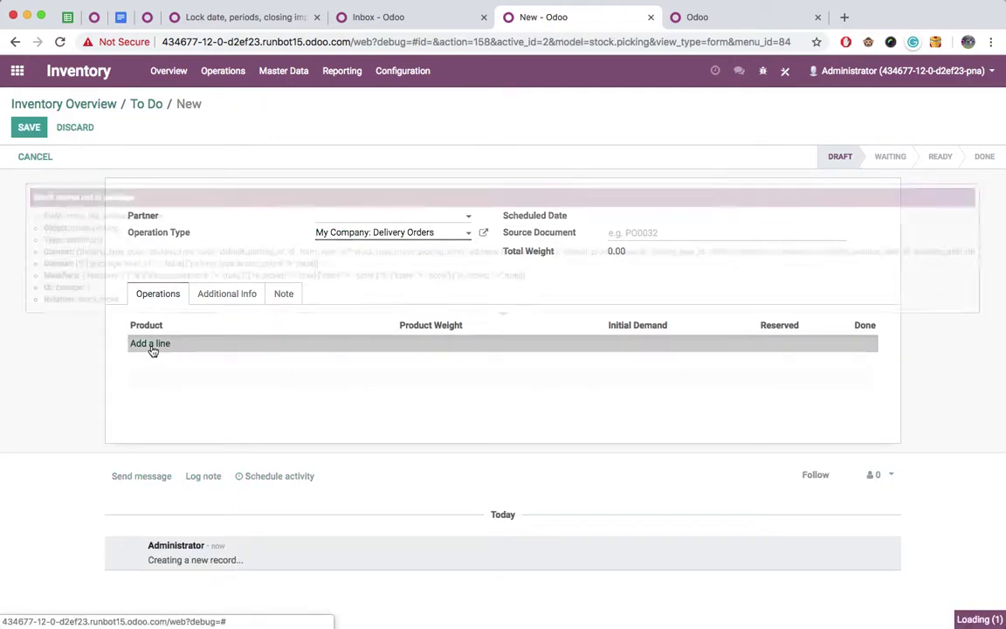
pyautogui.click(194, 343)
pyautogui.click(170, 367)
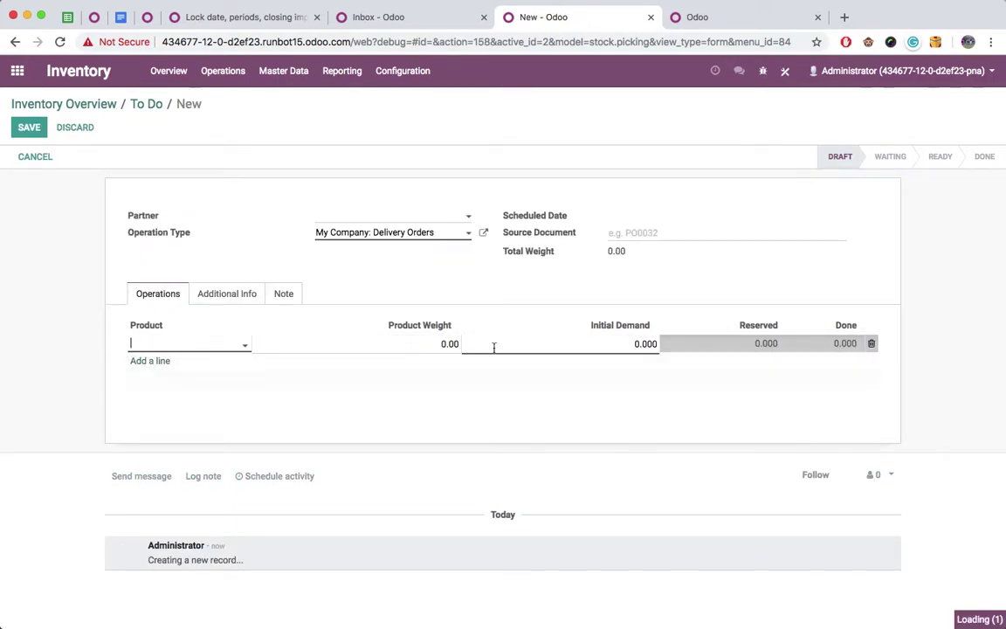
pyautogui.click(620, 270)
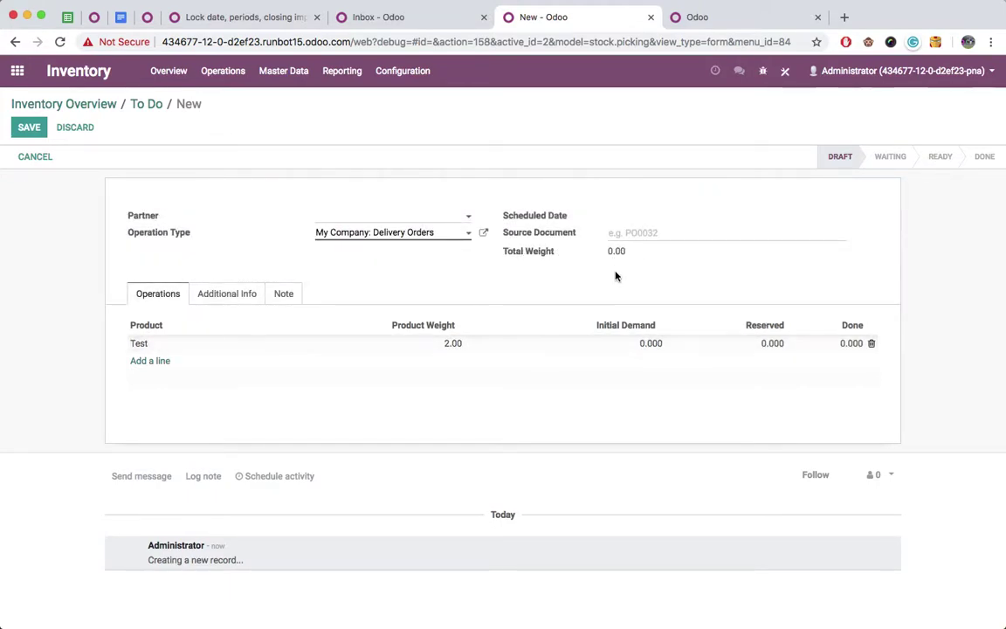
pyautogui.click(625, 343)
pyautogui.write('2')
pyautogui.click(716, 272)
pyautogui.moveTo(530, 254); pyautogui.dragTo(649, 256)
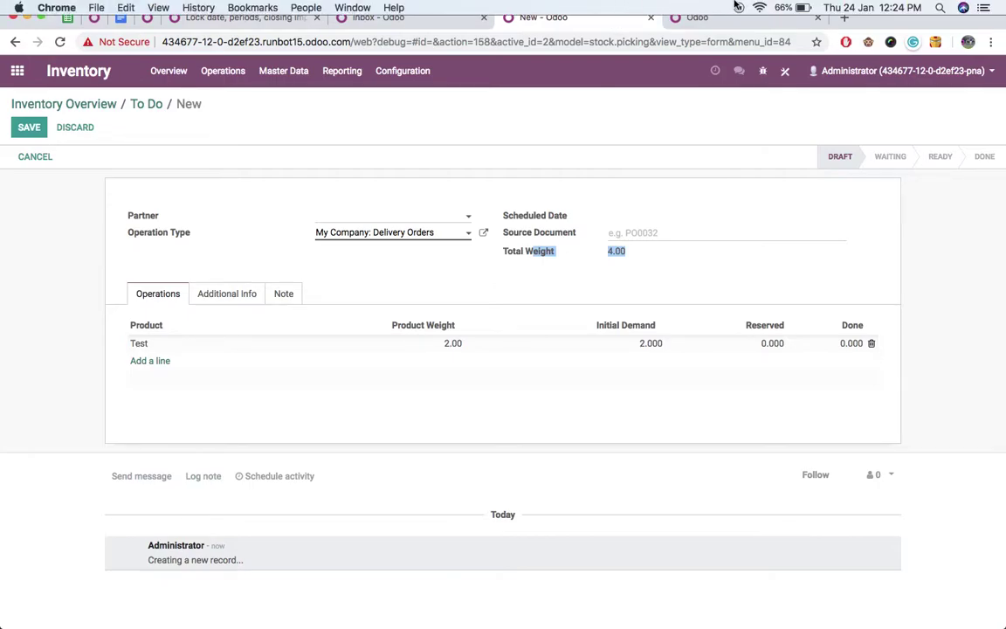
# Step: Return to the Inventory overview, list the Delivery Orders without the Ready filter, open WH/OUT/00001 and check its Total Weight
pyautogui.click(17, 71)
pyautogui.click(353, 229)
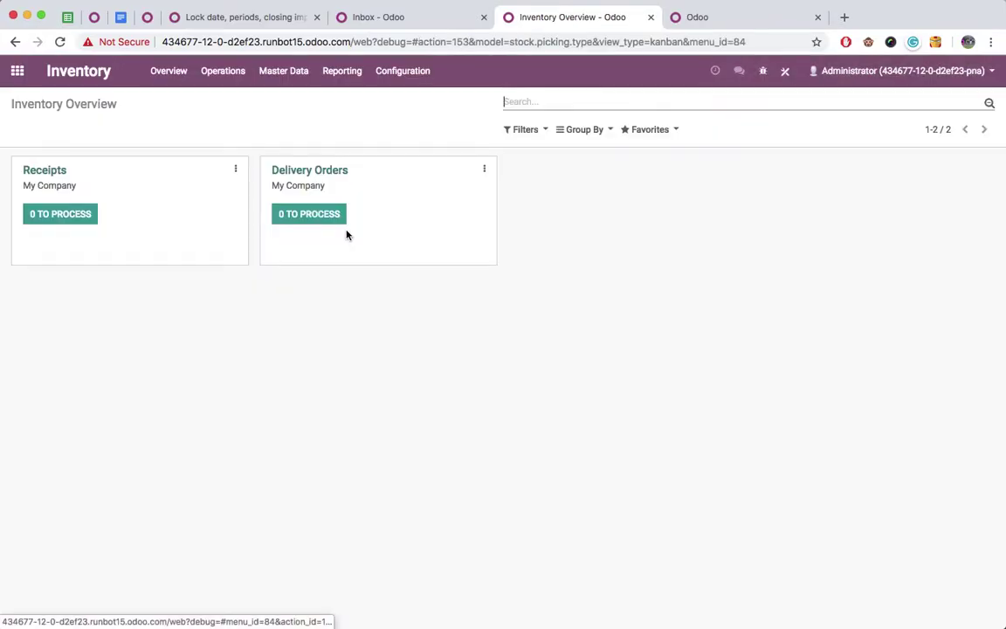
pyautogui.click(298, 215)
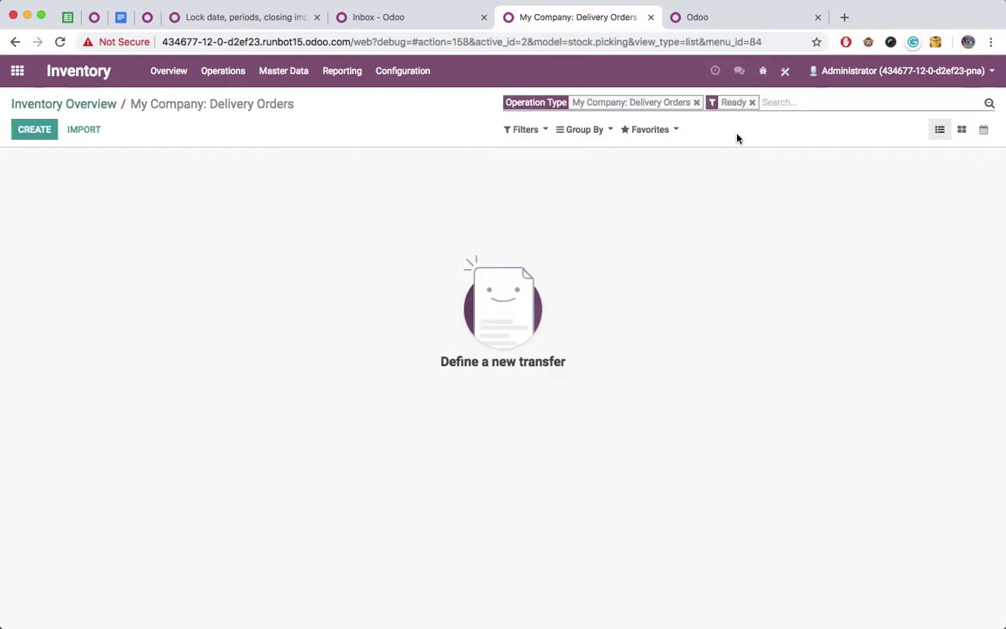
pyautogui.click(753, 103)
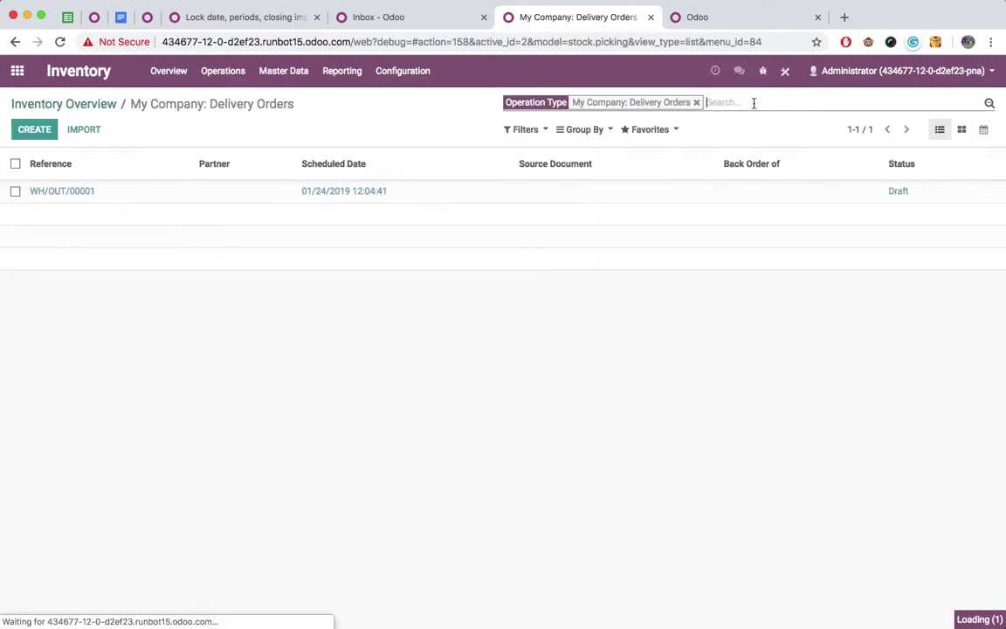
pyautogui.click(477, 192)
pyautogui.moveTo(520, 283); pyautogui.dragTo(622, 281)
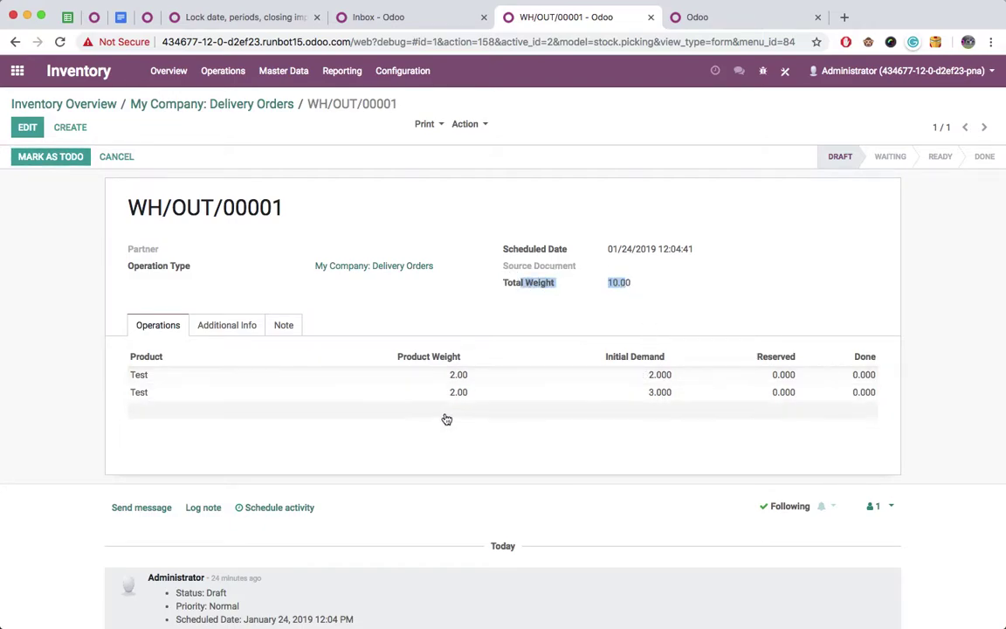
pyautogui.click(653, 197)
# Step: Start Studio on the delivery order and open its Delivery Slip report for editing
pyautogui.click(785, 71)
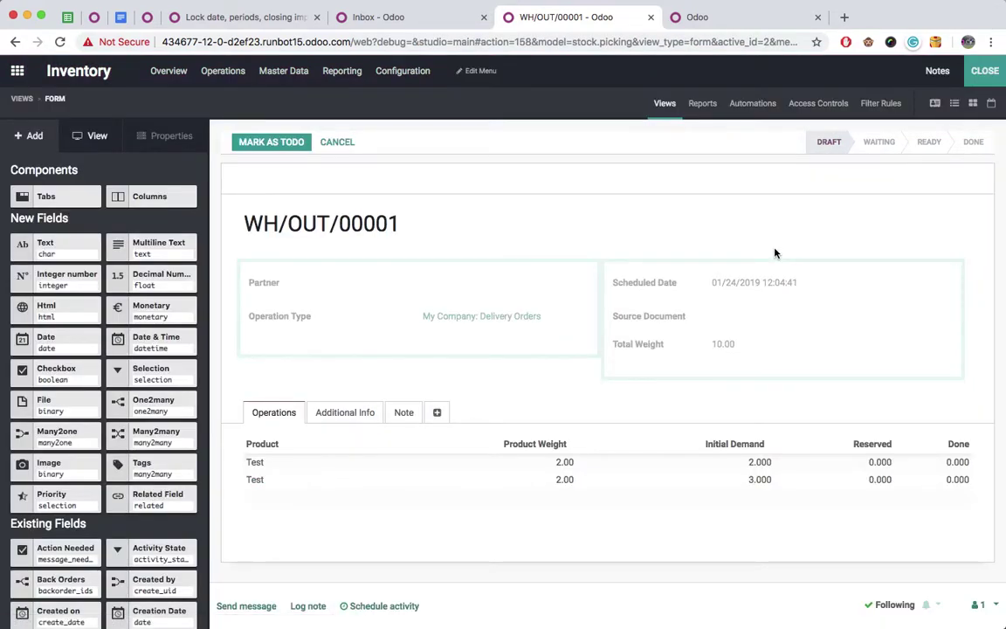
pyautogui.click(703, 105)
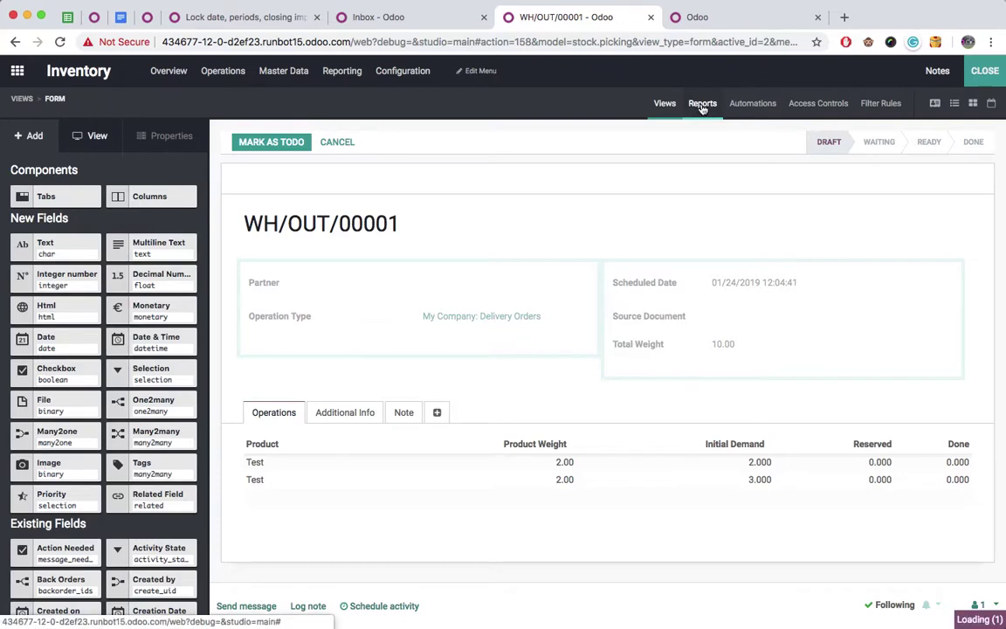
pyautogui.click(165, 208)
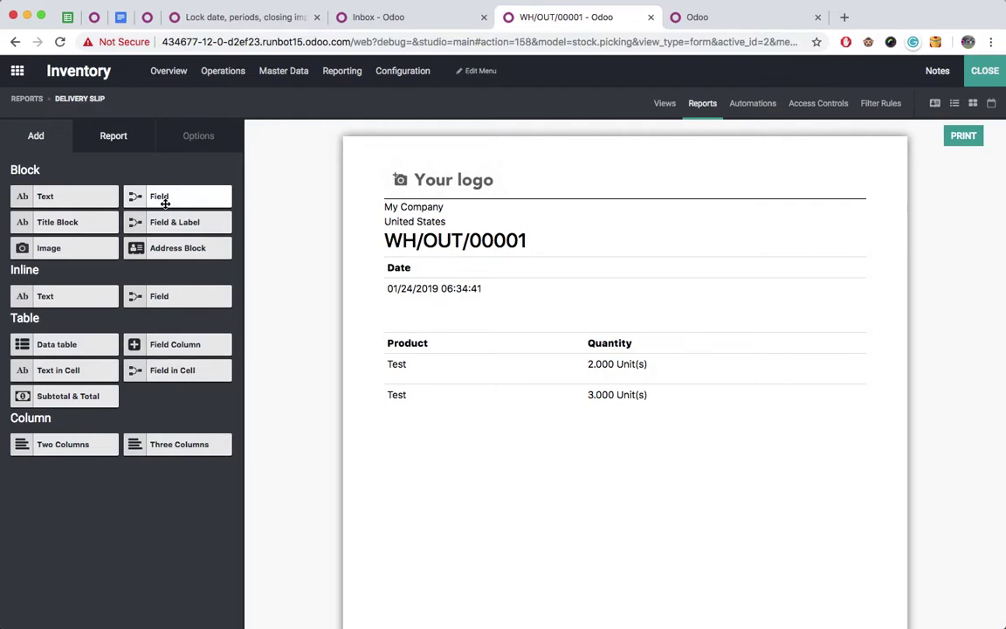
# Step: Add a Field & Label block below the date on the Delivery Slip, linked to o (Transfer) > Total Weight
pyautogui.moveTo(173, 223); pyautogui.dragTo(438, 329)
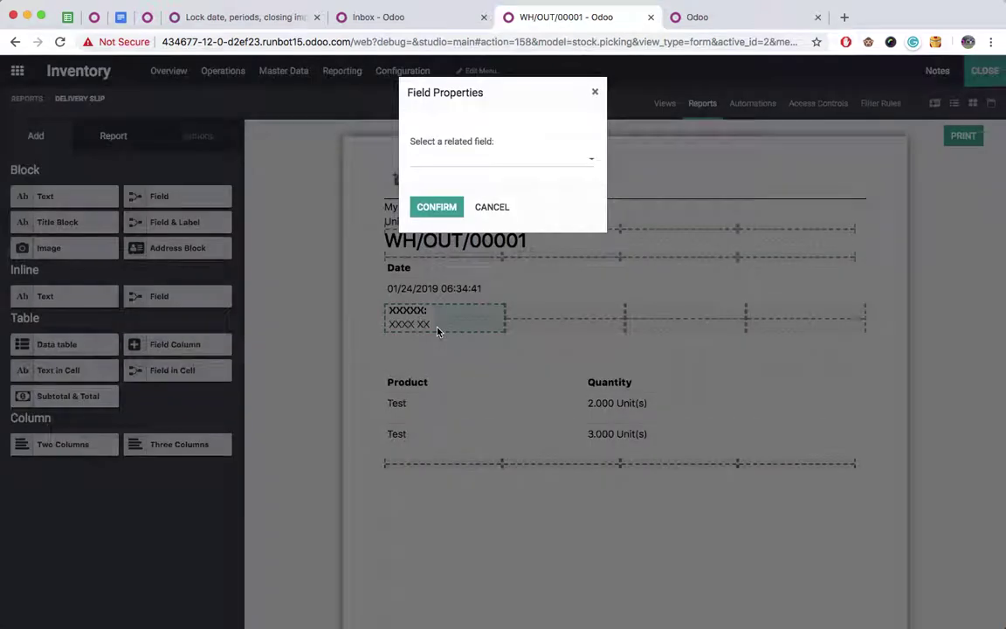
pyautogui.click(456, 164)
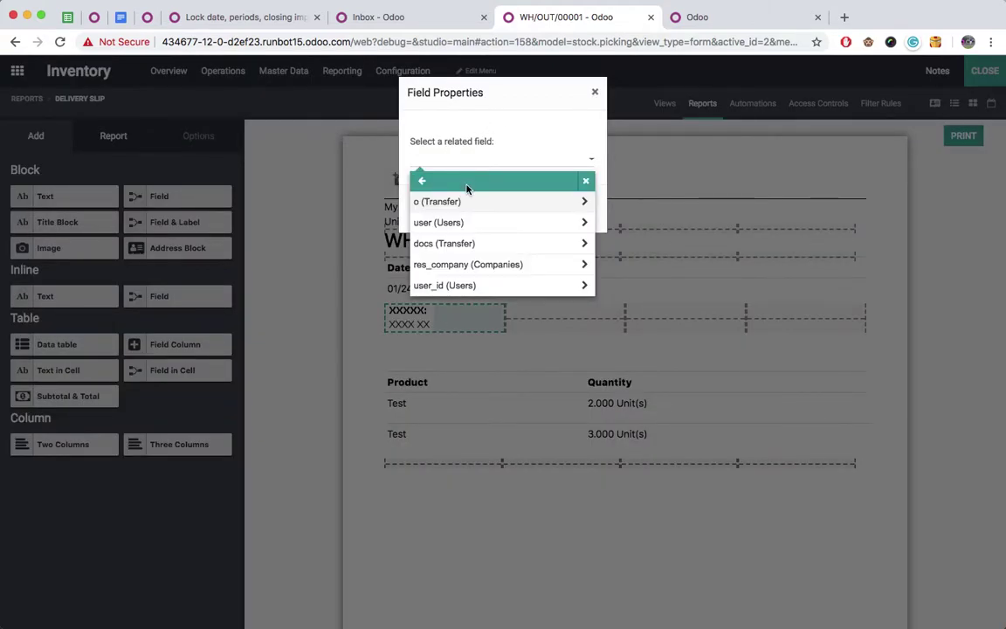
pyautogui.click(568, 203)
pyautogui.scroll(-5, 531, 256)
pyautogui.scroll(-10, 530, 258)
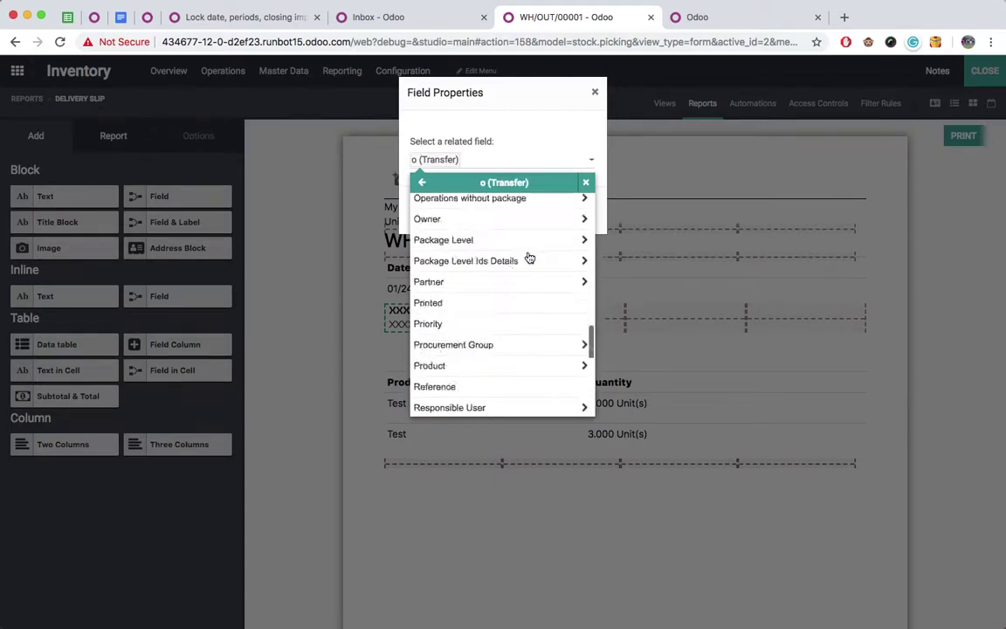
pyautogui.click(481, 344)
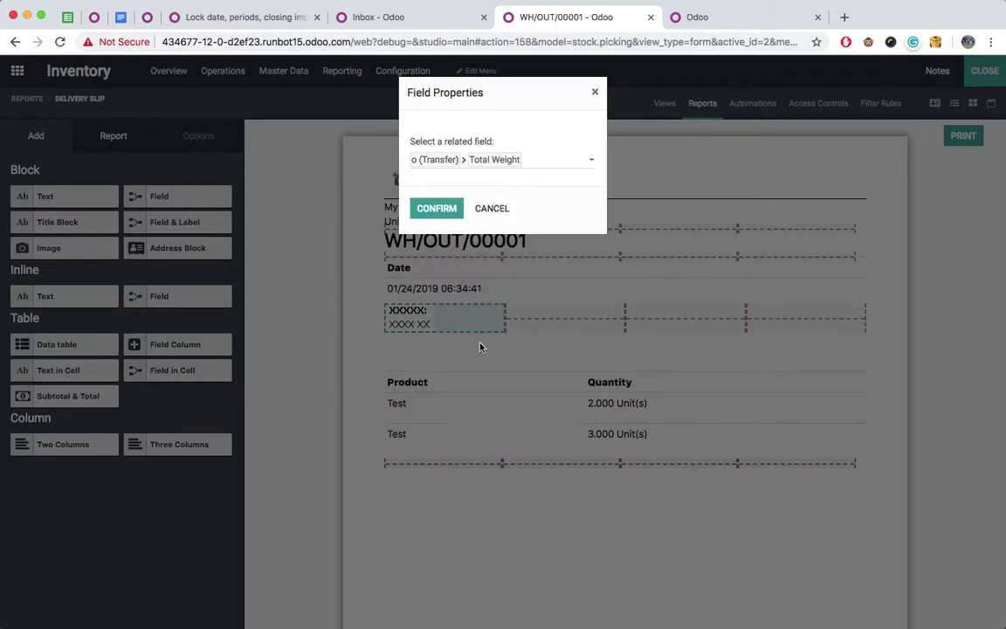
pyautogui.click(437, 209)
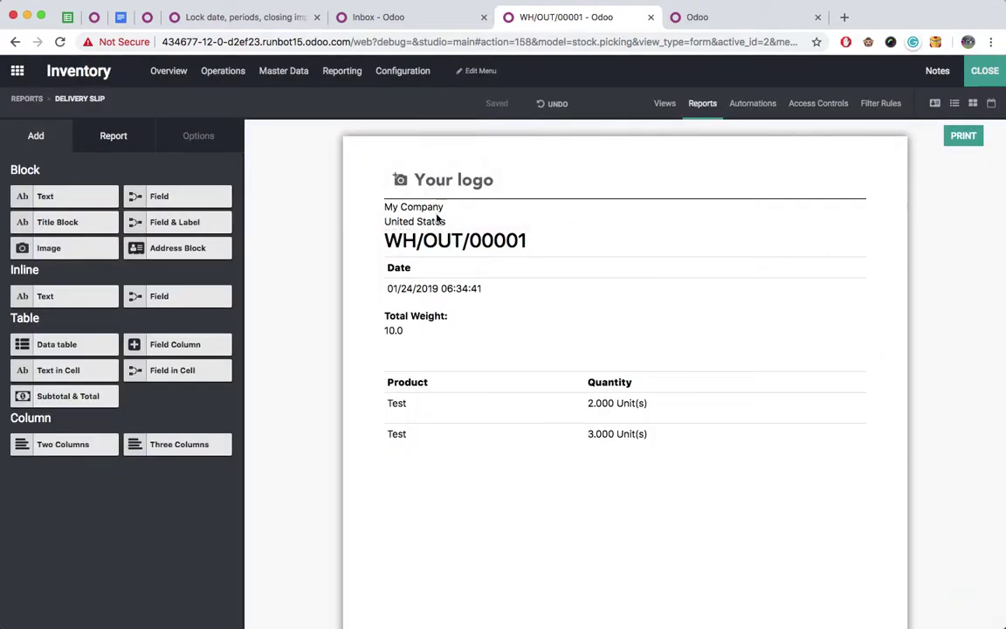
# Step: Add a Field Column after Quantity in the Delivery Slip's product table, linked to move (Stock Move) > Product Weight
pyautogui.moveTo(198, 352)
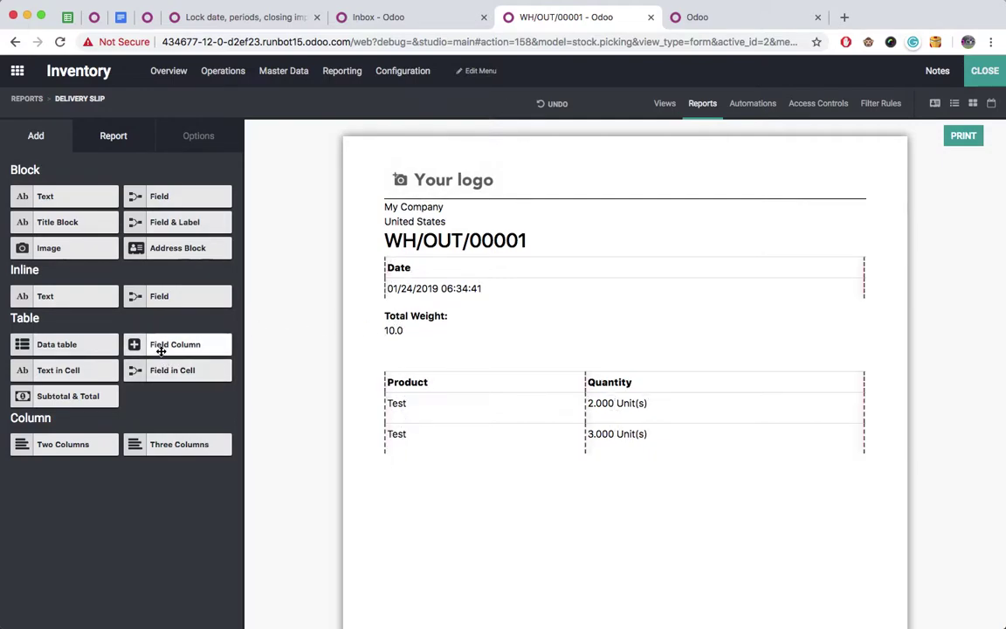
pyautogui.moveTo(161, 347); pyautogui.dragTo(810, 404)
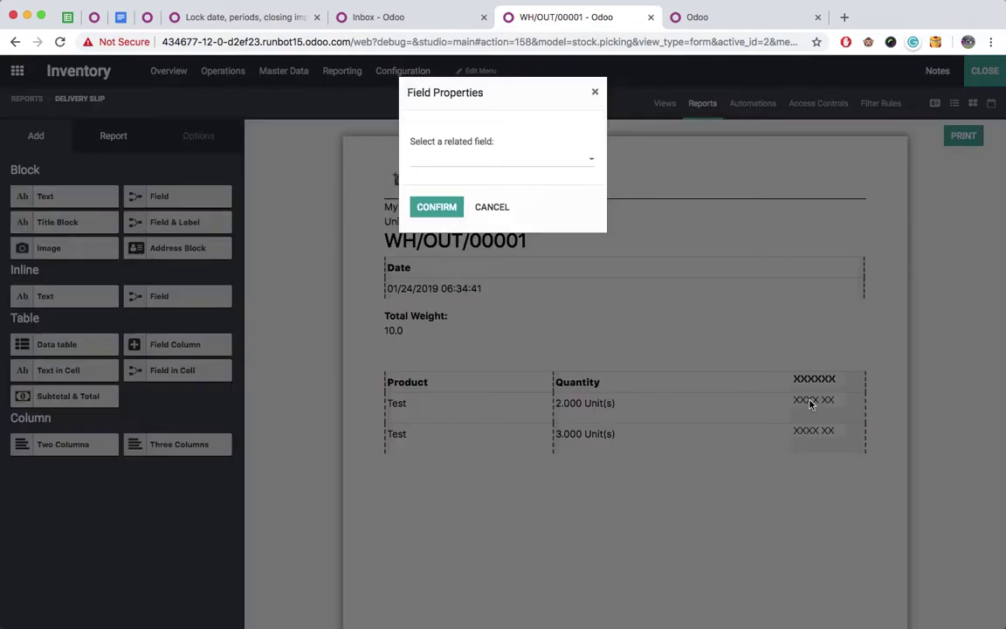
pyautogui.click(490, 159)
pyautogui.click(506, 204)
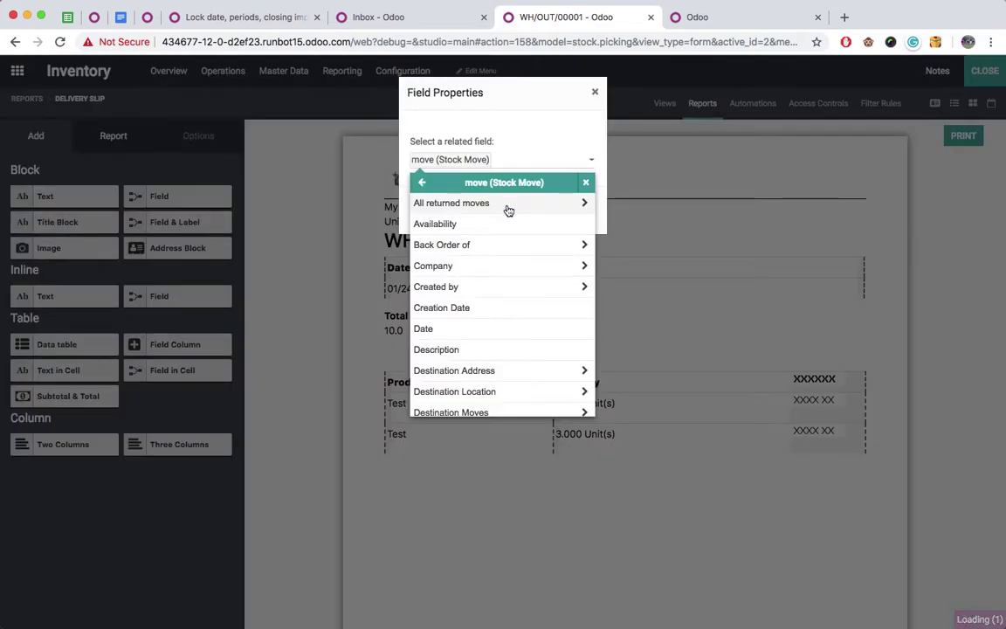
pyautogui.scroll(-10, 496, 278)
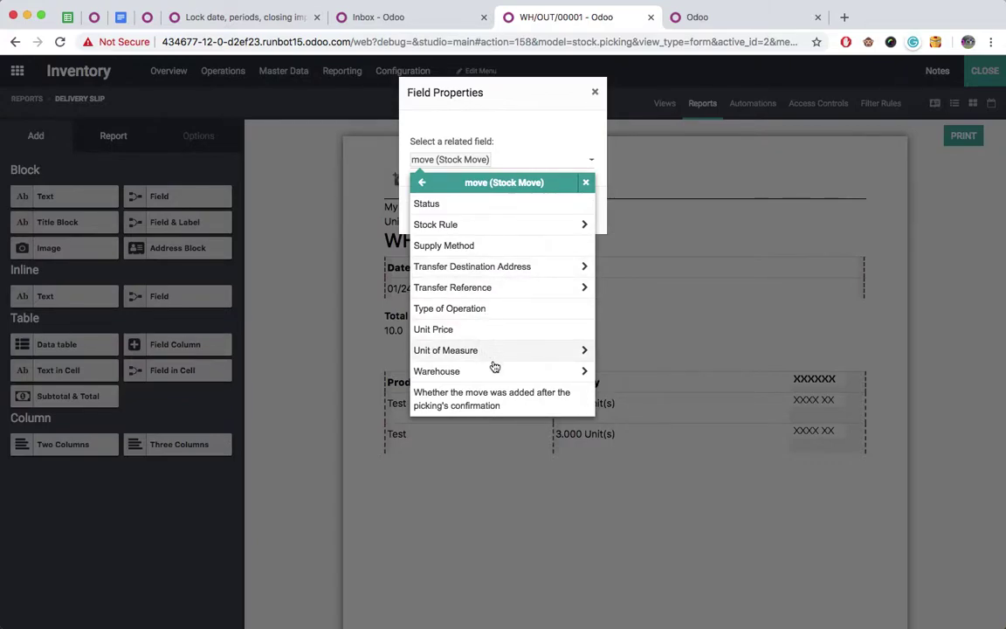
pyautogui.scroll(3, 496, 326)
pyautogui.scroll(3, 496, 327)
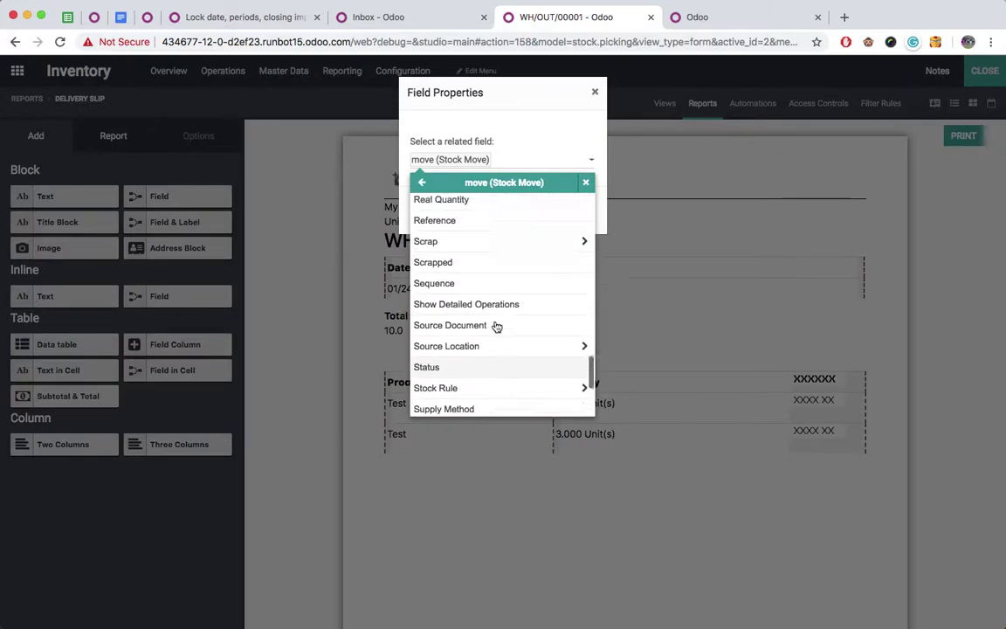
pyautogui.scroll(2, 496, 327)
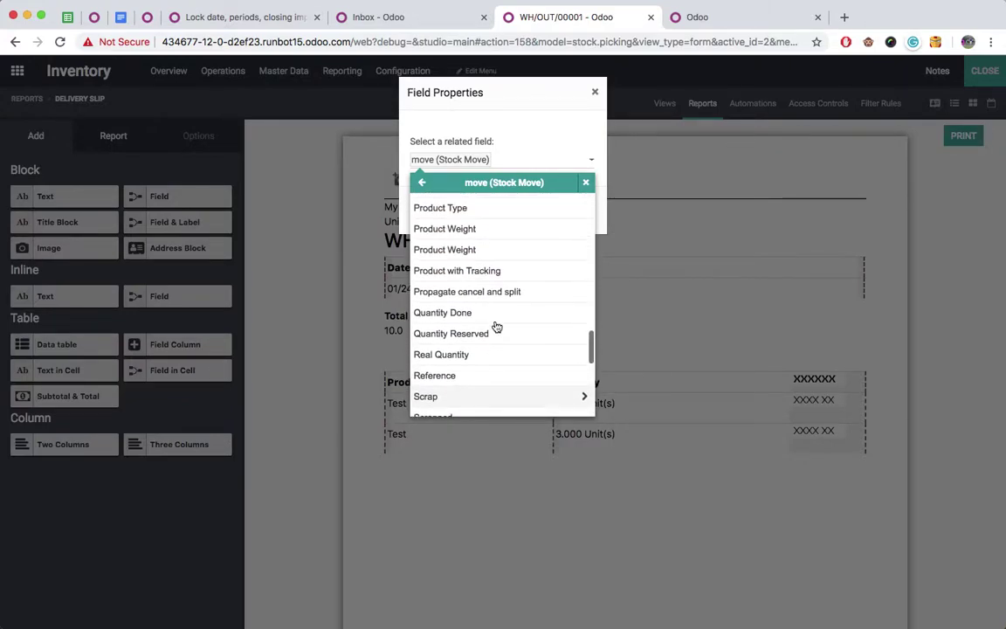
pyautogui.click(461, 248)
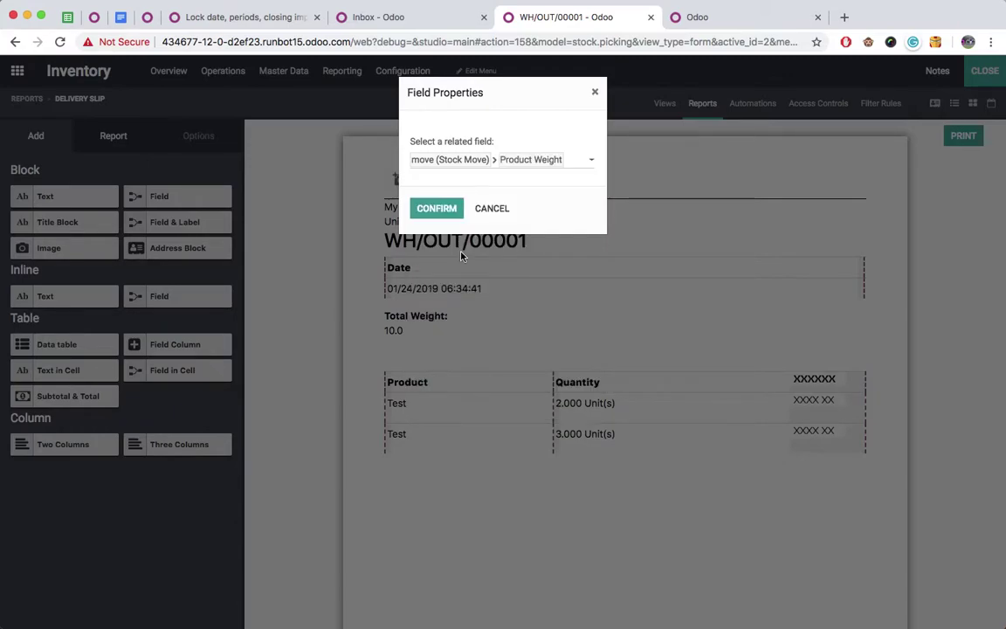
pyautogui.click(429, 208)
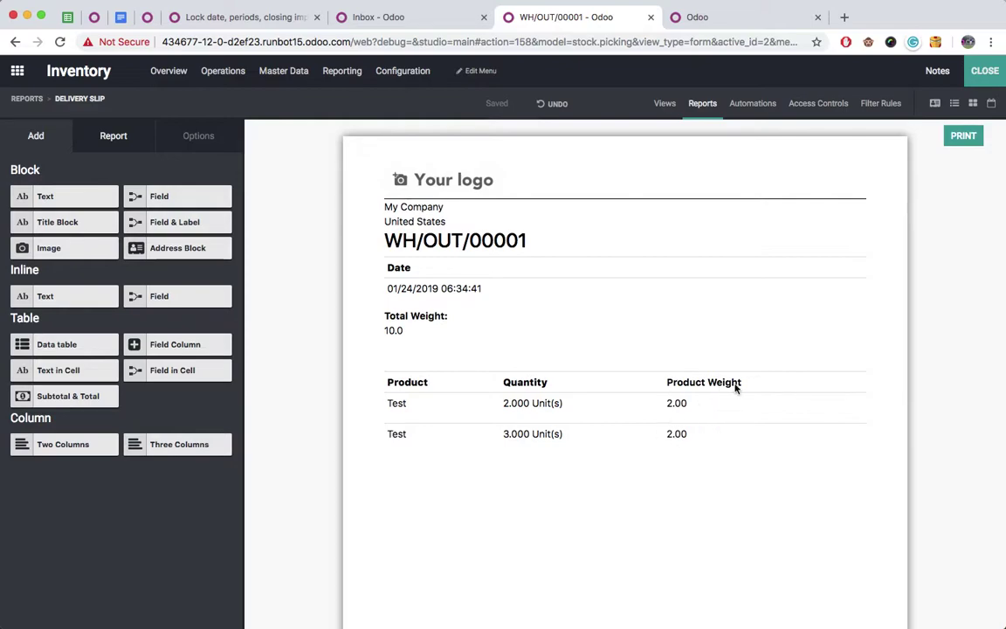
# Step: Close Studio, print the Delivery Slip of WH/OUT/00001 and save the PDF in the Downloads folder
pyautogui.click(984, 71)
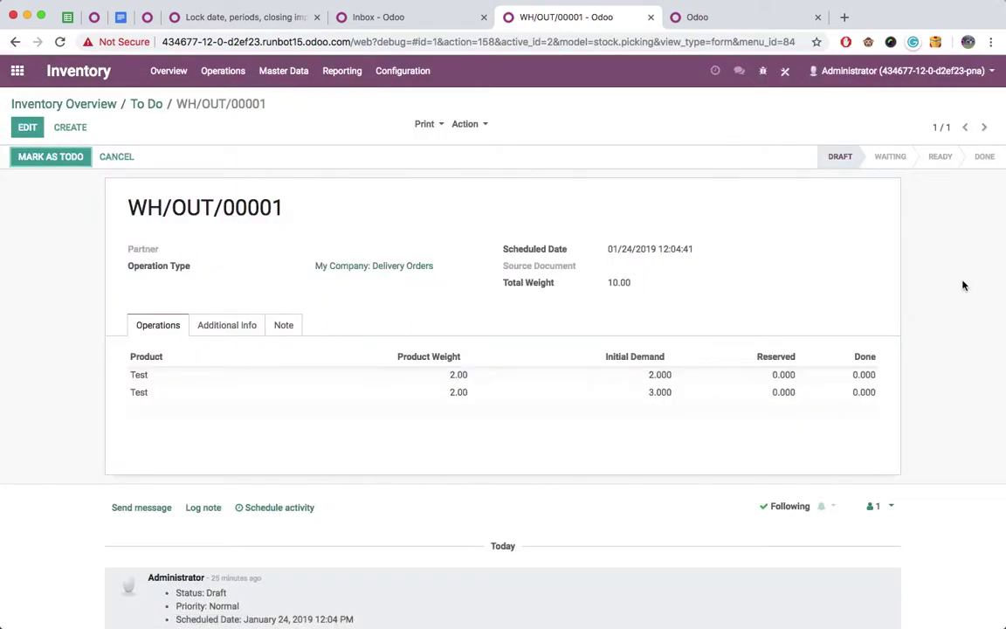
pyautogui.click(424, 124)
pyautogui.click(439, 165)
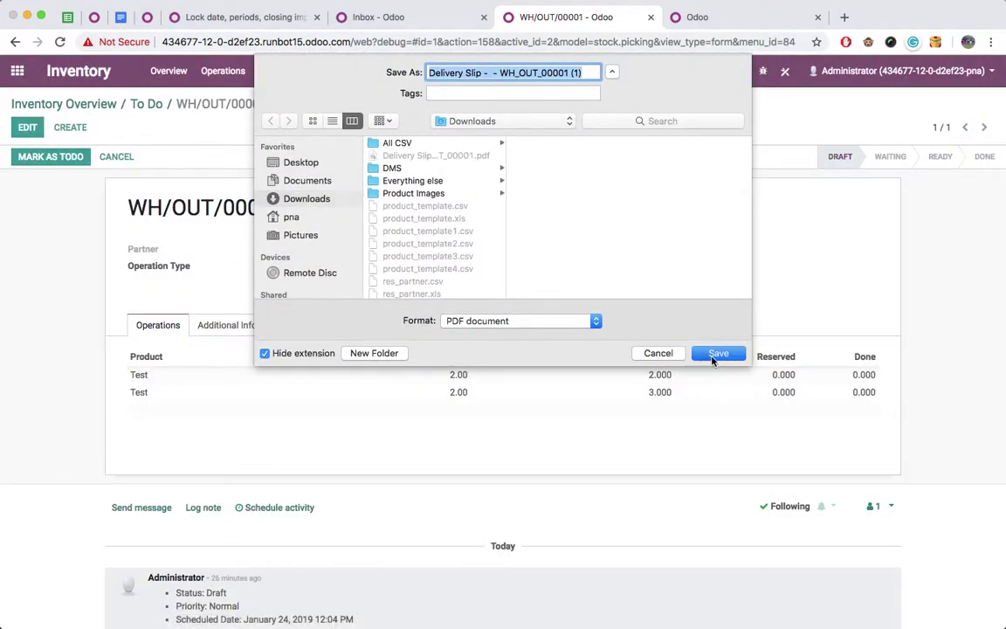
pyautogui.click(716, 354)
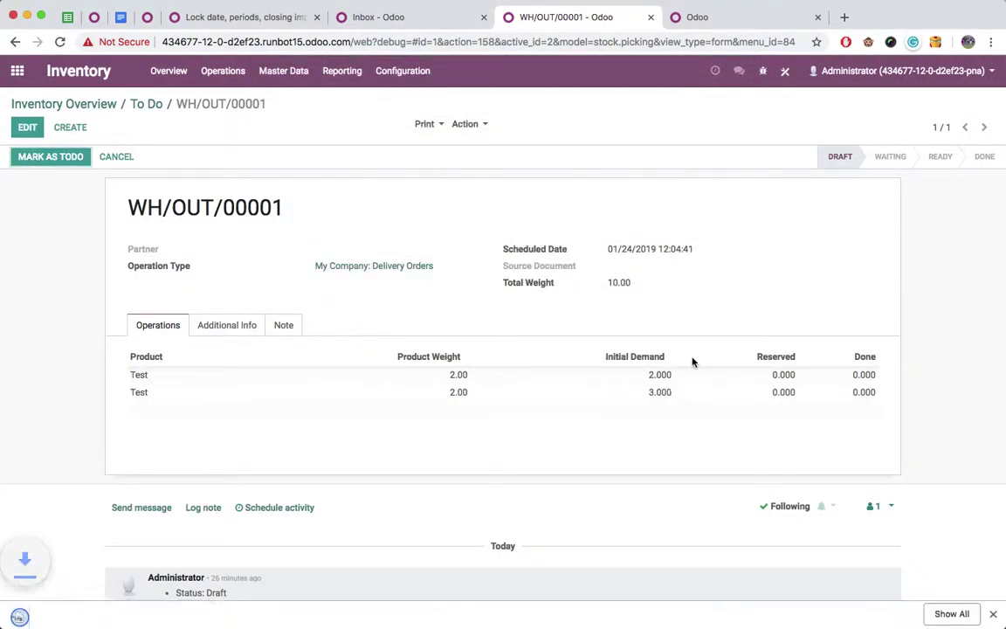